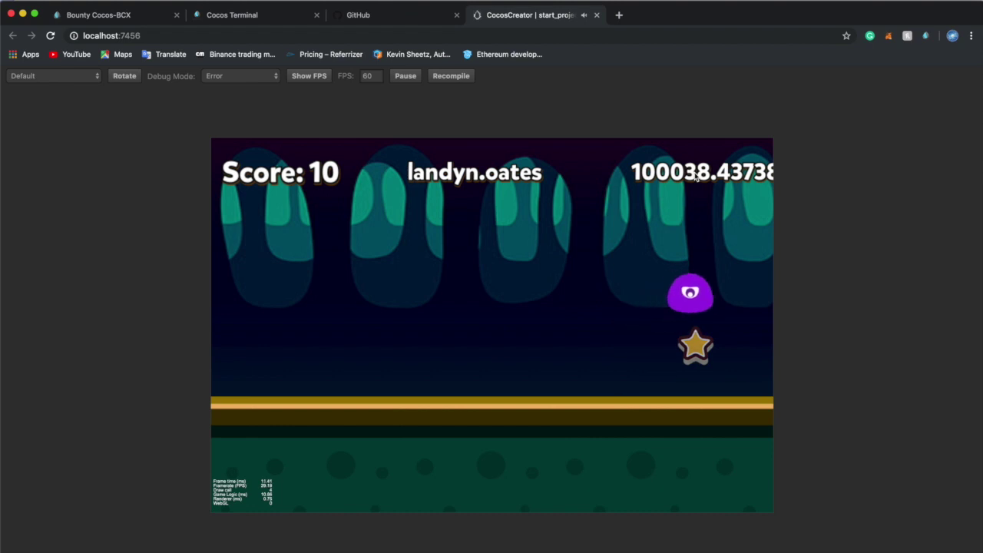
Play the star-collecting game until the round ends, and replay it to collect more stars
key("a")
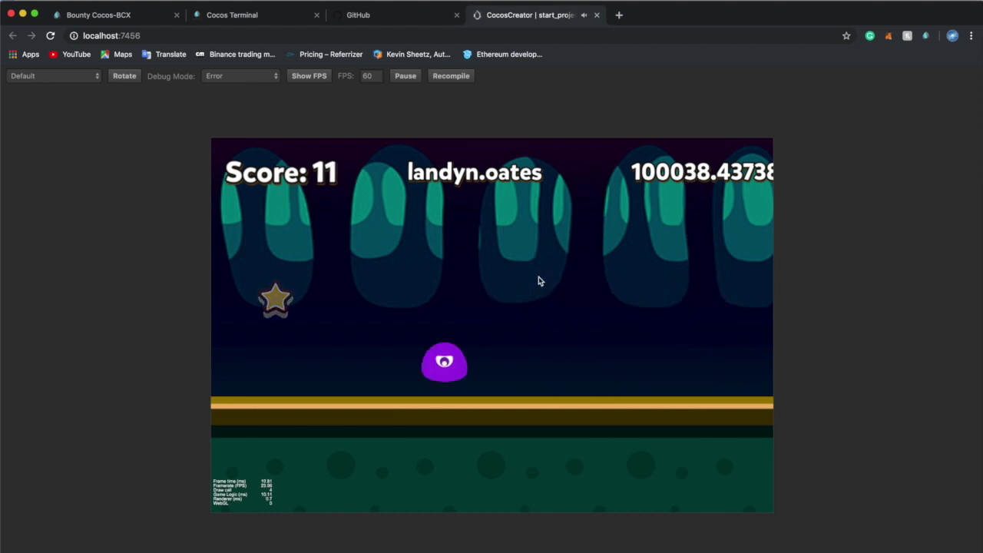
key("d")
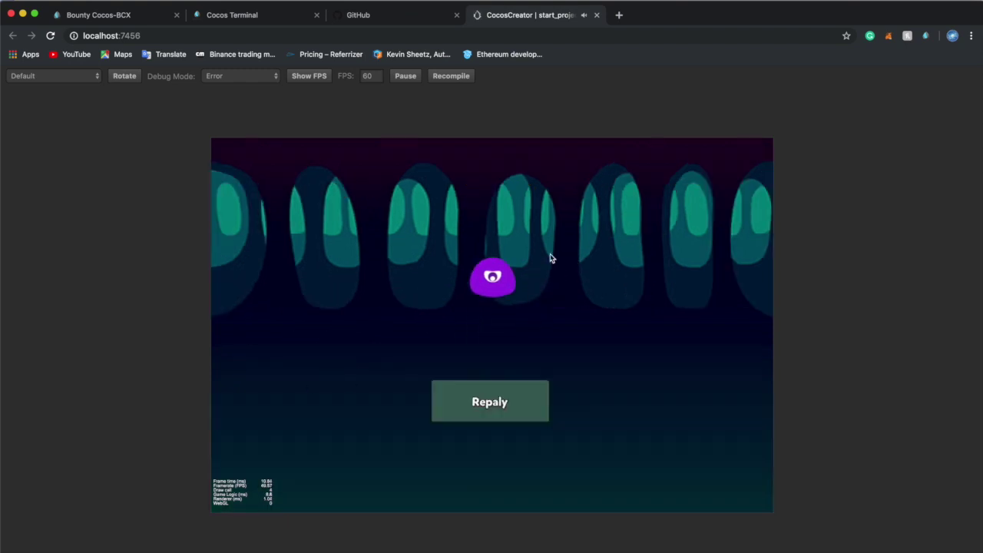
left_click(484, 402)
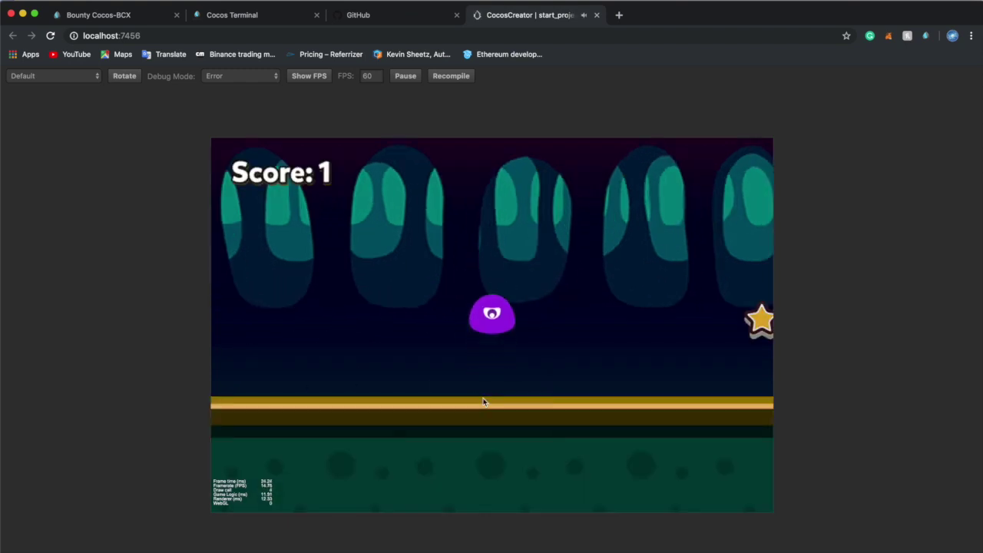
key("d")
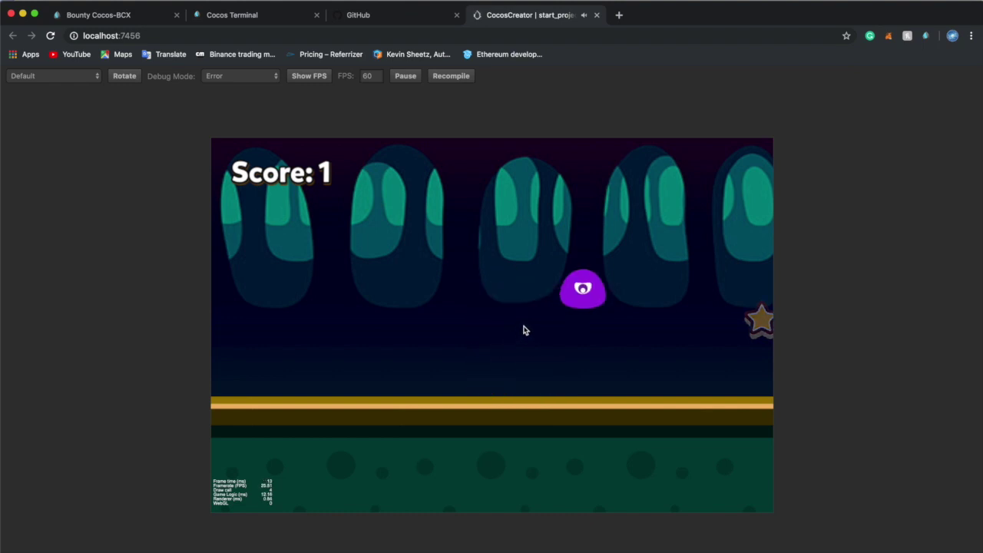
key("a")
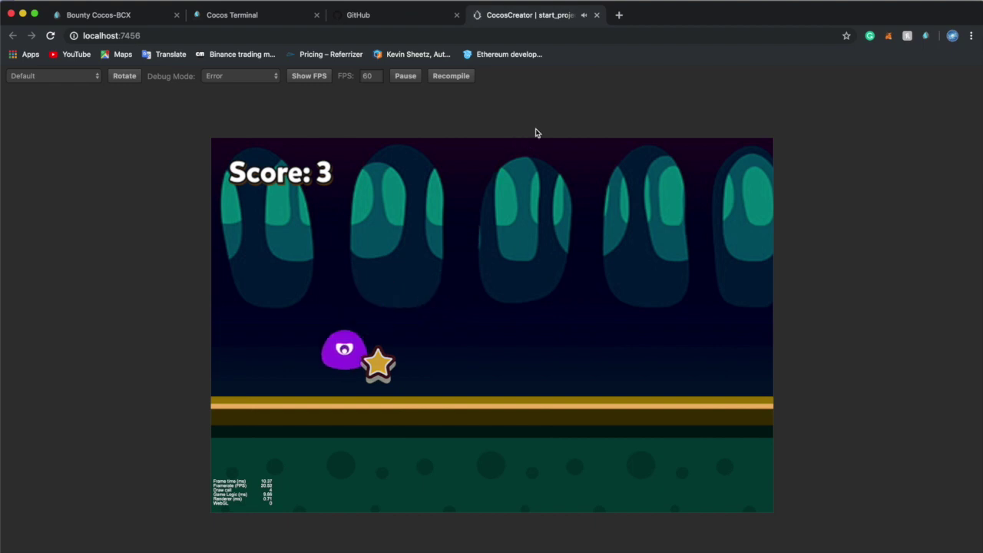
key("d")
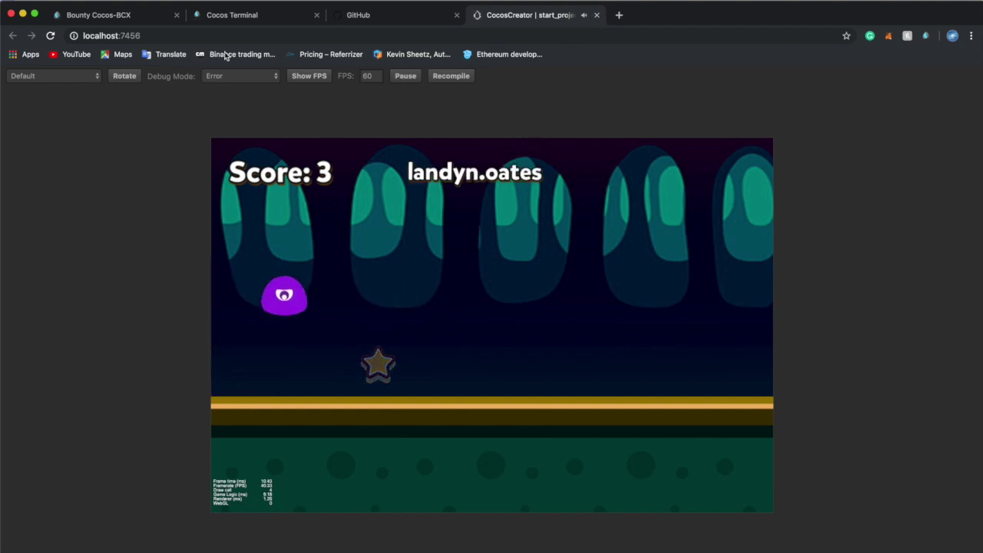
key("a")
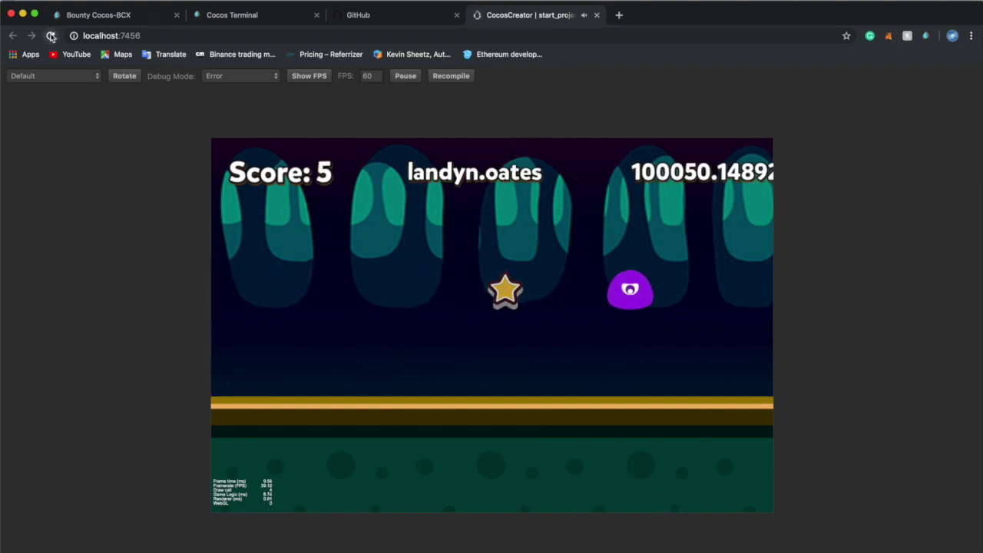
key("d")
key("a")
key("d")
key("a")
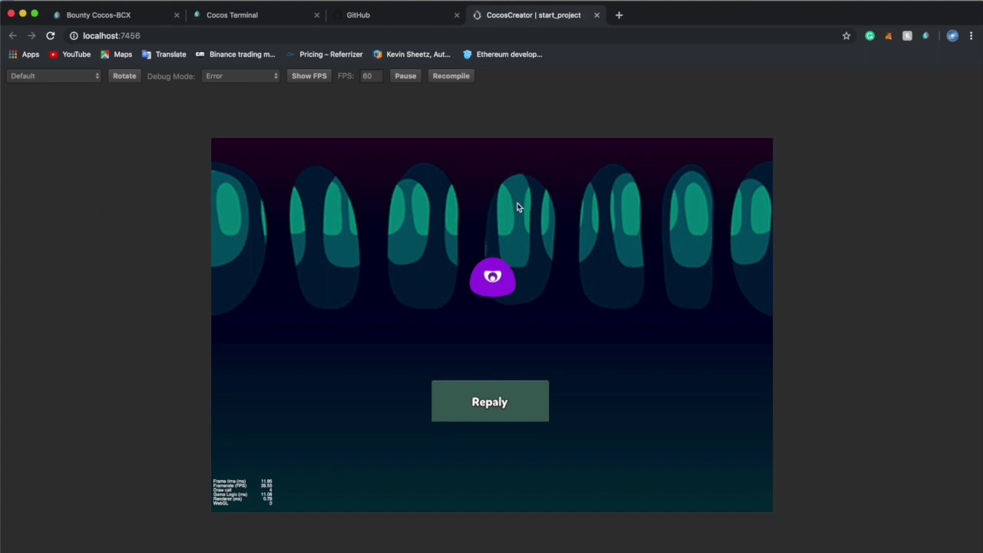
Switch to the Cocos Terminal history of account test1 and highlight the stars value in the newest sendstar transaction
left_click(246, 15)
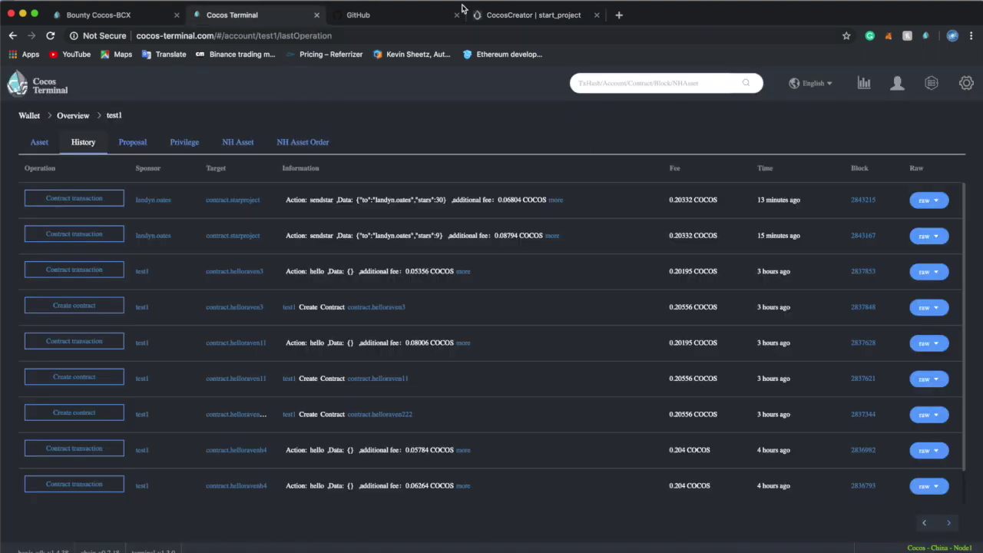
left_click(502, 17)
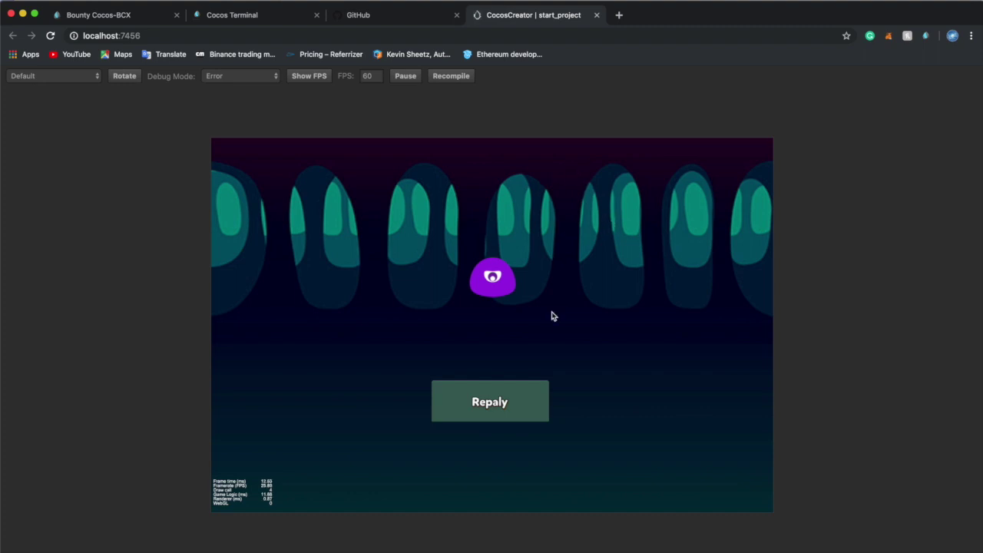
left_click(243, 17)
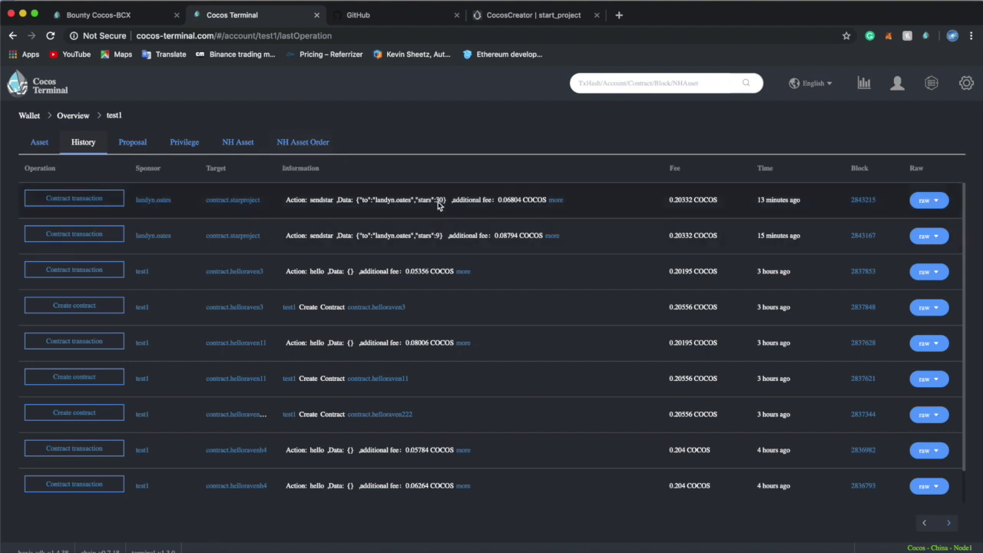
left_click(471, 17)
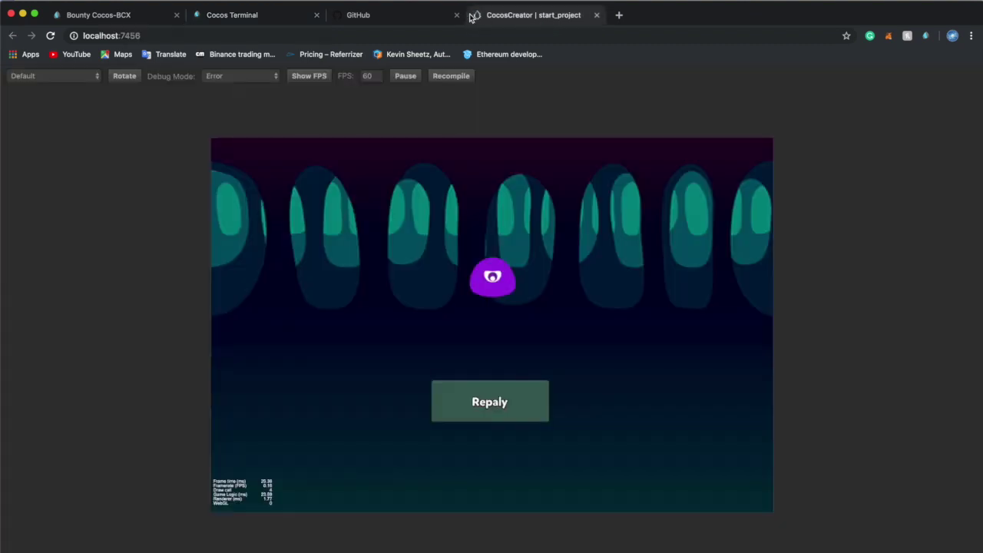
left_click(259, 16)
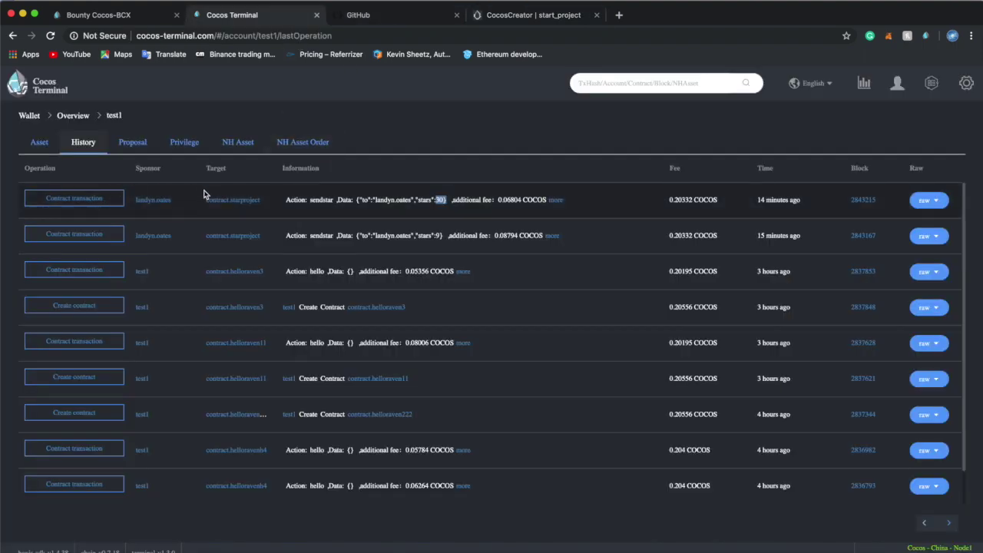
left_click_drag(448, 199, 431, 200)
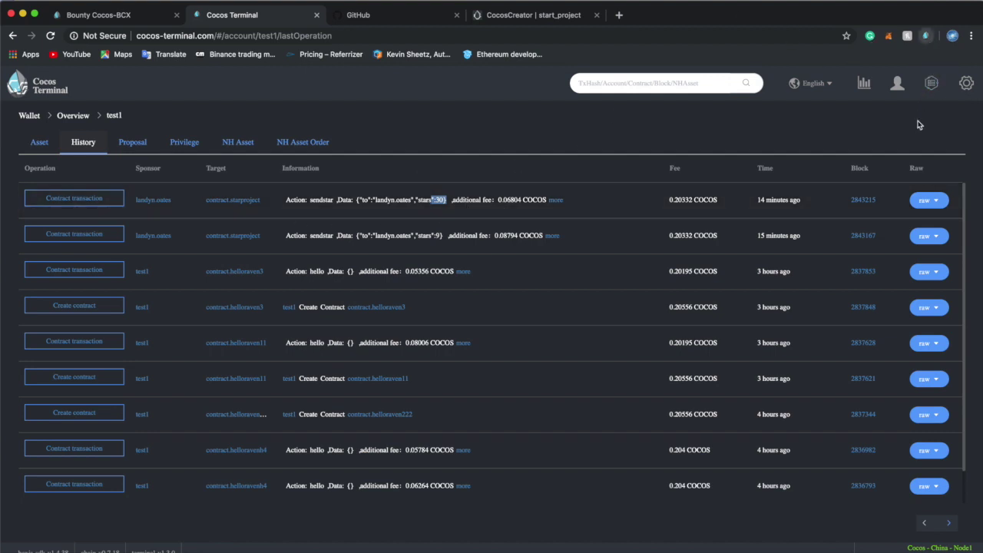
Check the COCOS balance of the logged-in account in the browser's Cocos wallet extension
left_click(926, 36)
left_click(926, 37)
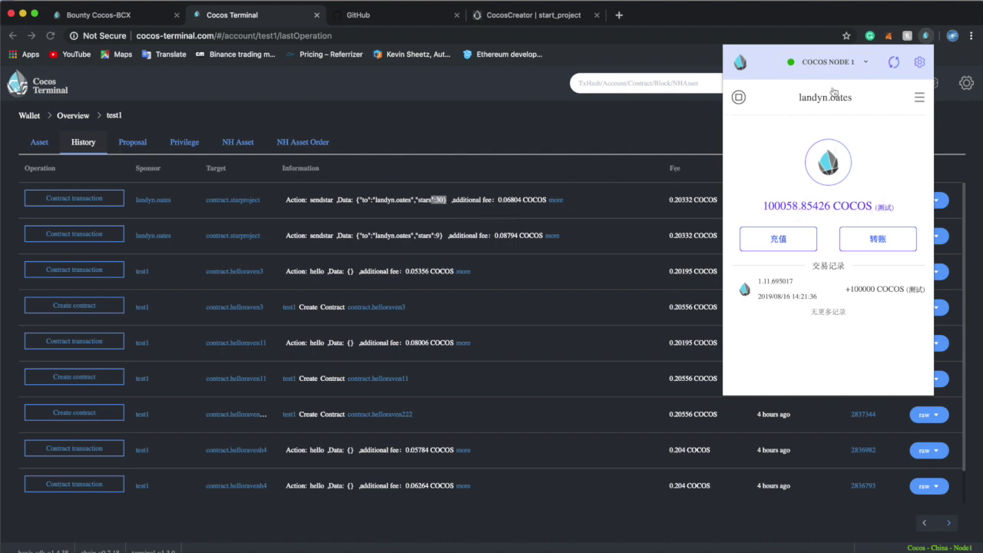
left_click(552, 115)
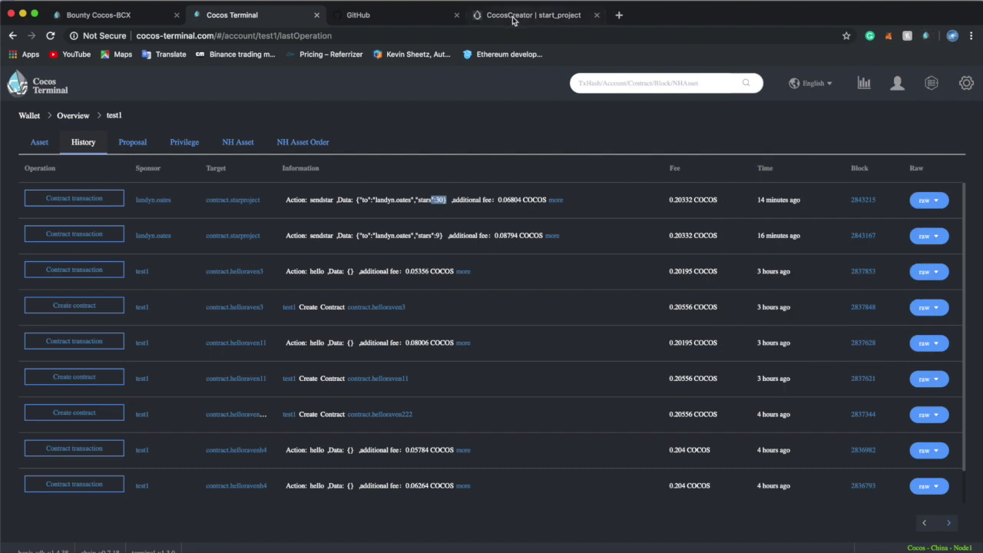
Examine the stars values and additional fees of the two sendstar contract transactions in the account history
left_click_drag(434, 200, 481, 202)
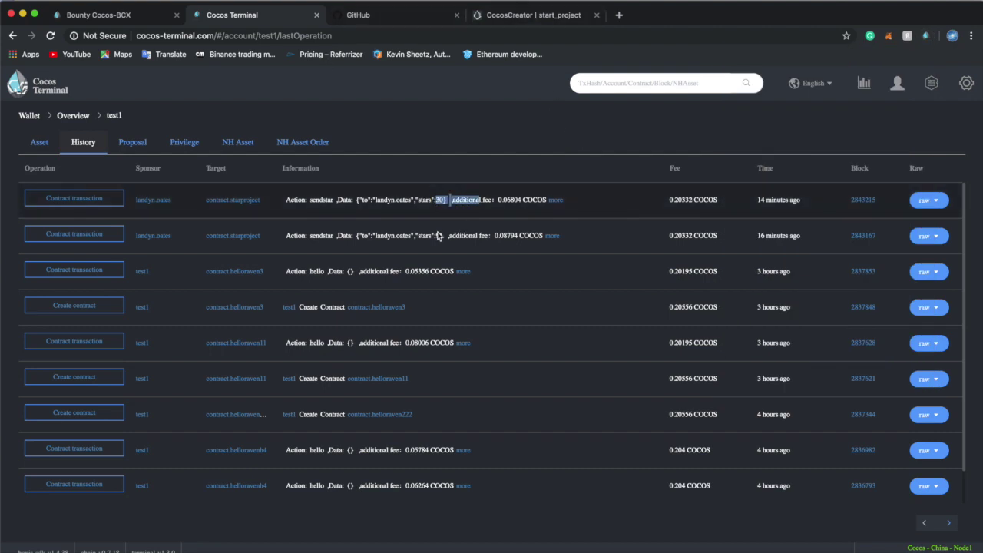
left_click(464, 173)
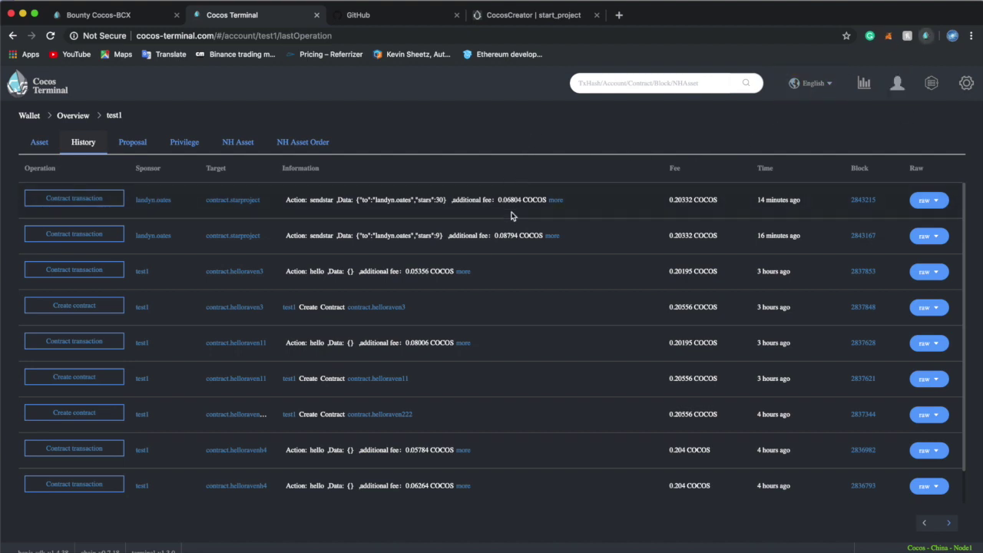
left_click_drag(499, 199, 546, 202)
triple_click(489, 241)
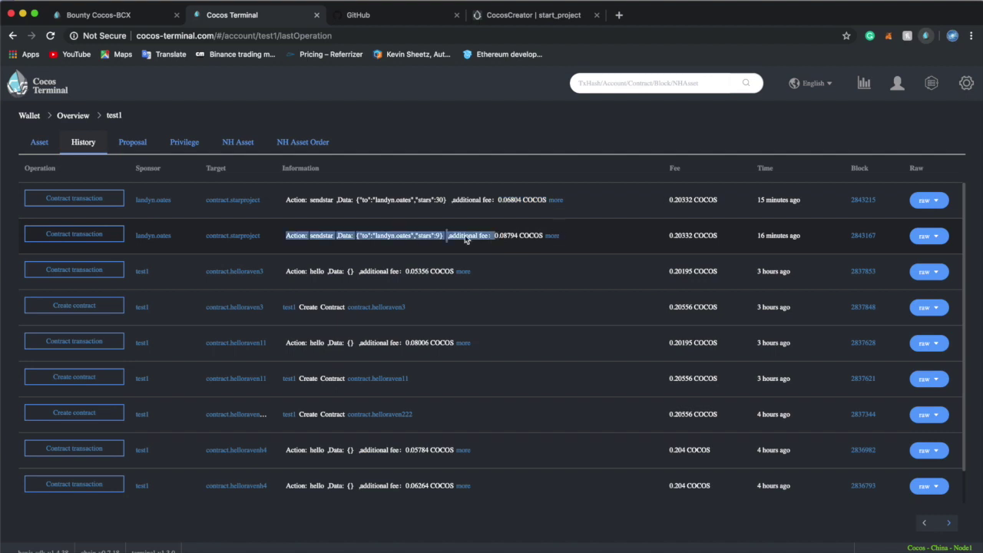
left_click(439, 238)
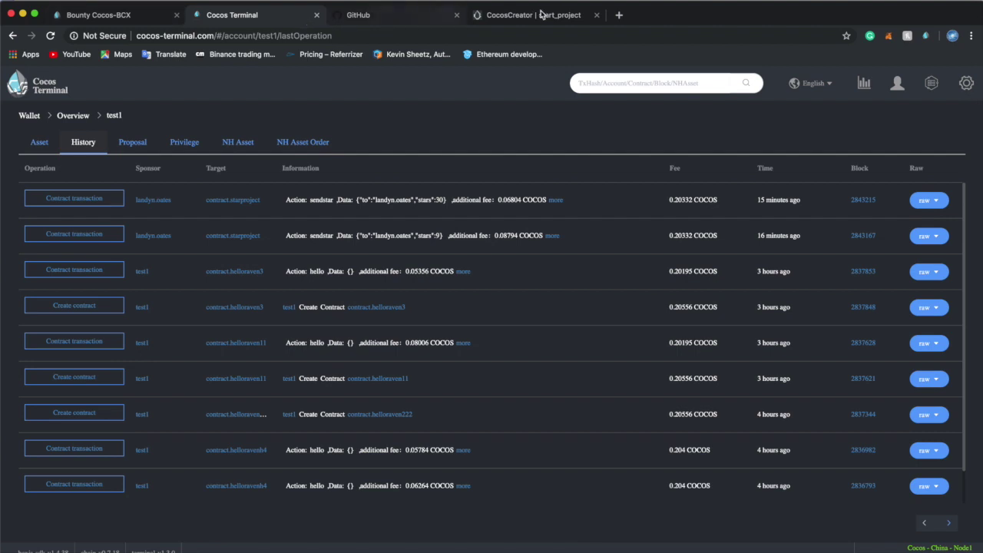
Open a new browser tab and close the Cocos Terminal and CocosCreator game pages
key("ctrl+4")
left_click(621, 15)
left_click(596, 15)
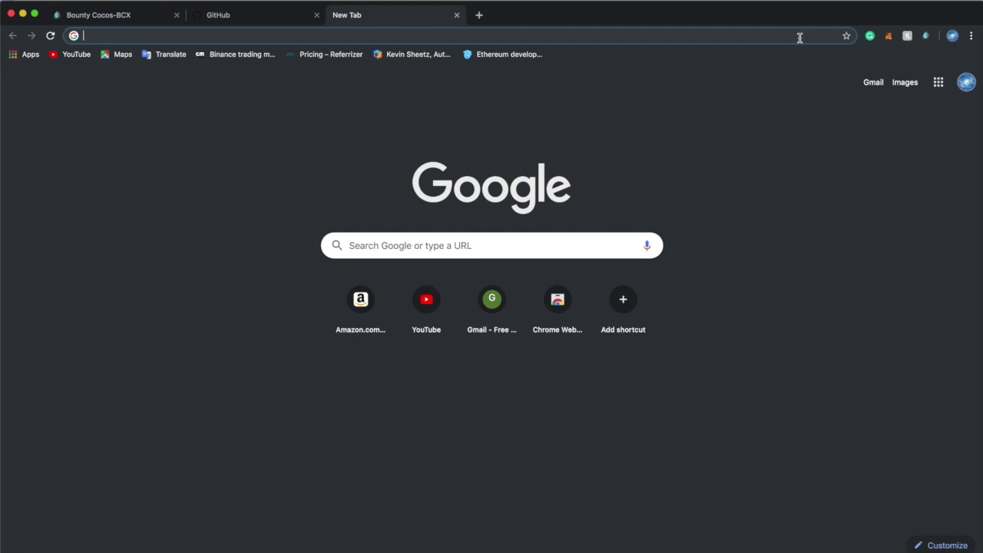
Search Google for "cocos creator" and open the Cocos Creator - Cocos2d-x result
type("coco")
key("BackSpace")
type("s creator")
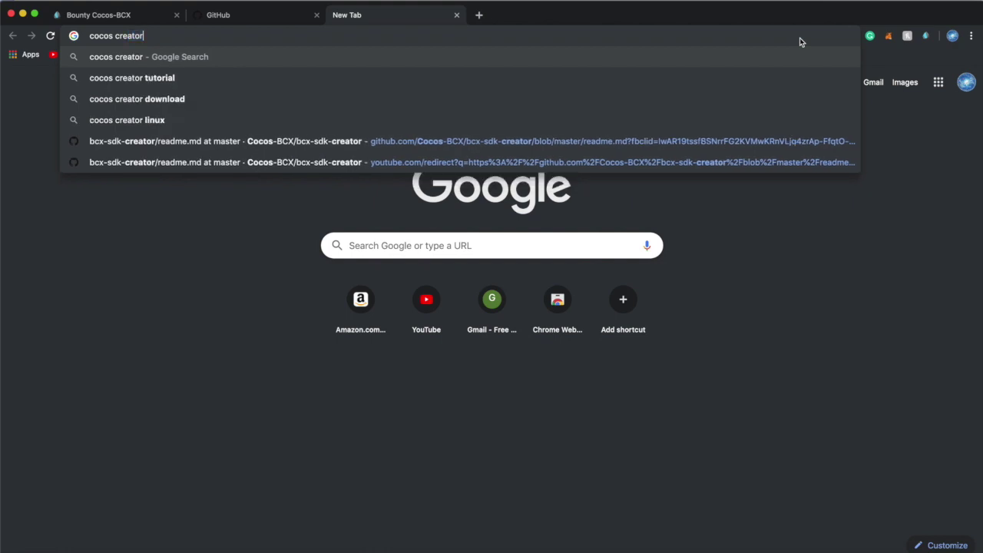
key("Return")
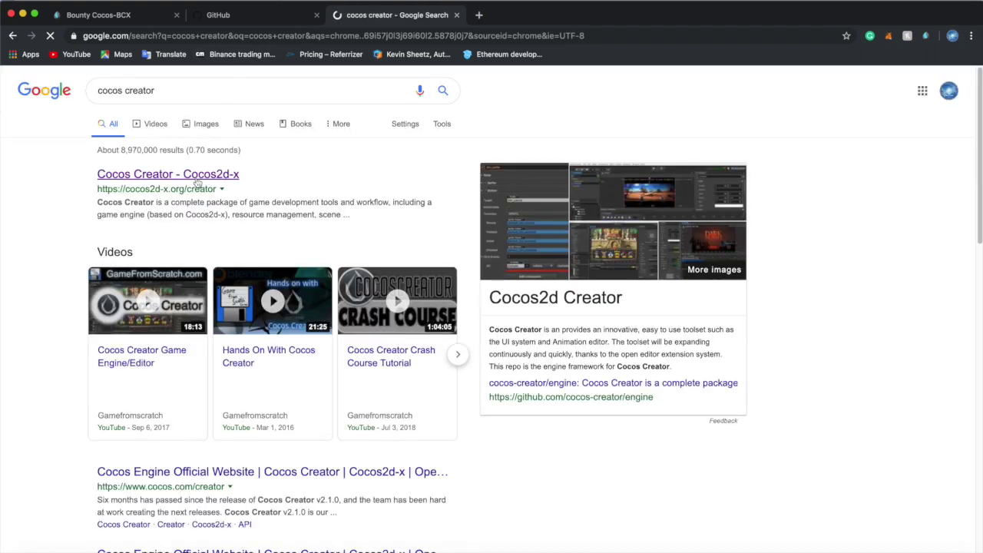
left_click(158, 174)
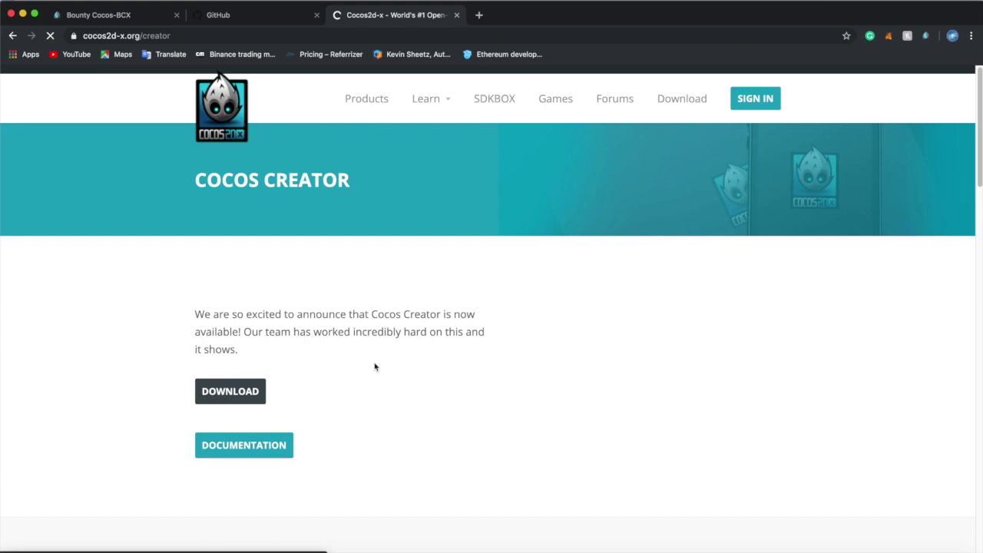
Go to the Cocos2d-x download page and point out the Cocos Creator V2.1.2 Mac build
left_click(245, 393)
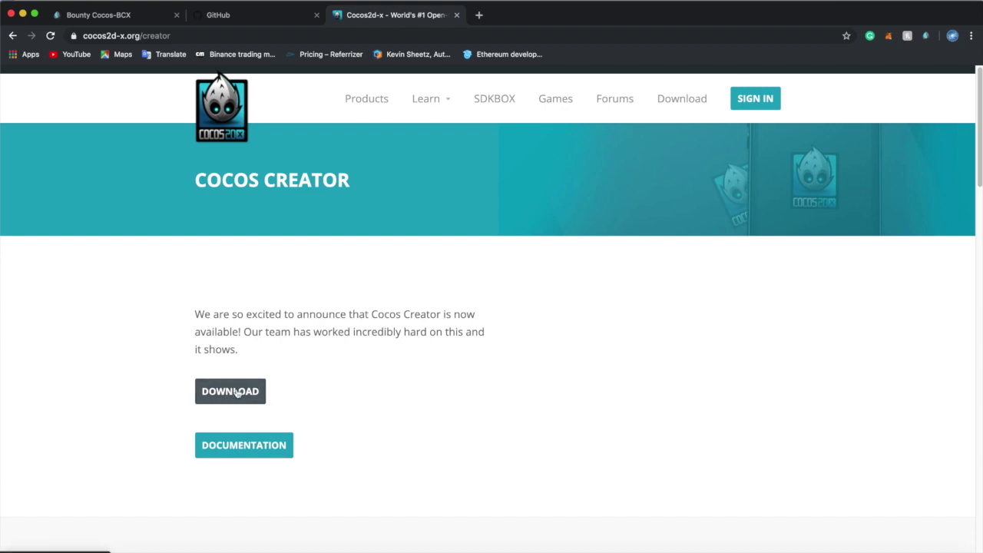
scroll(269, 397, "down", 1)
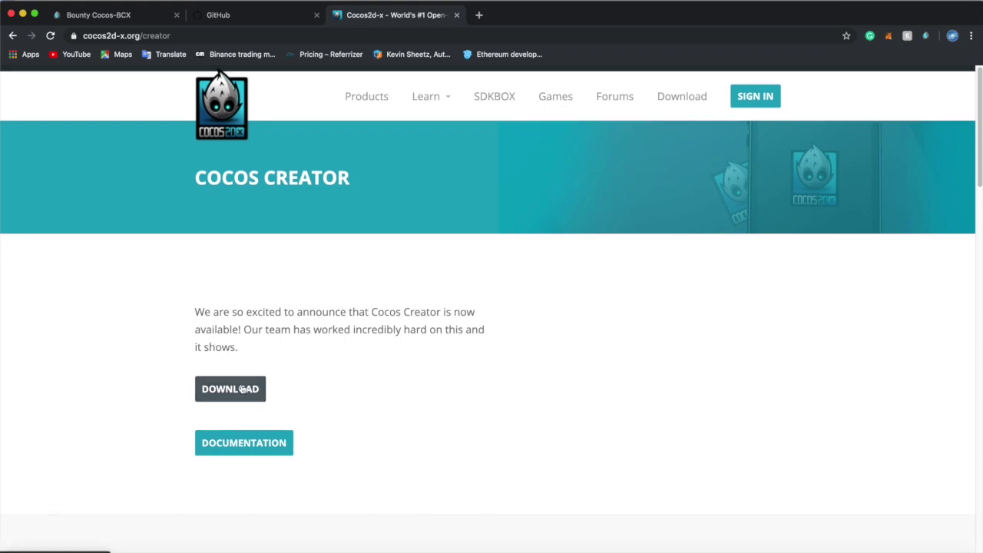
left_click(246, 389)
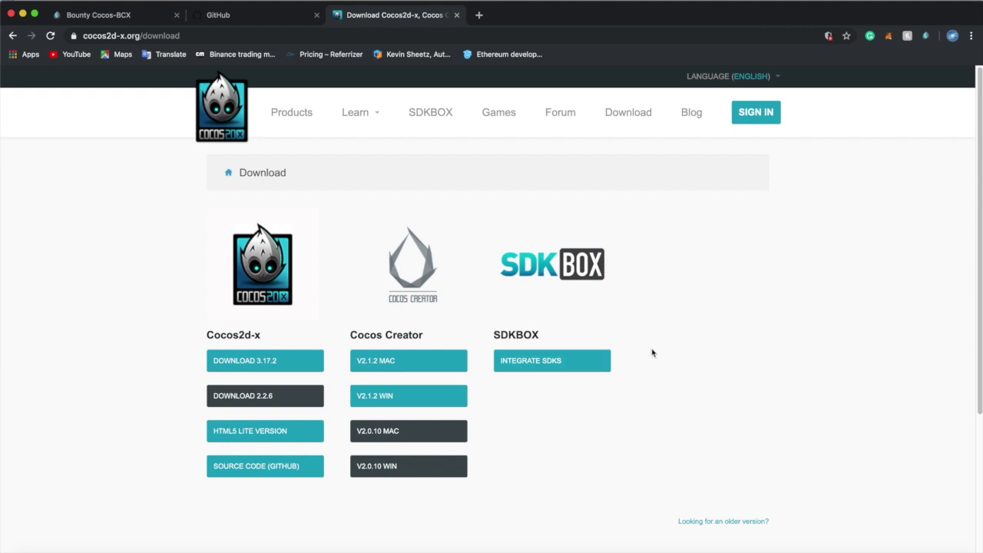
left_click_drag(351, 340, 418, 357)
left_click(417, 361)
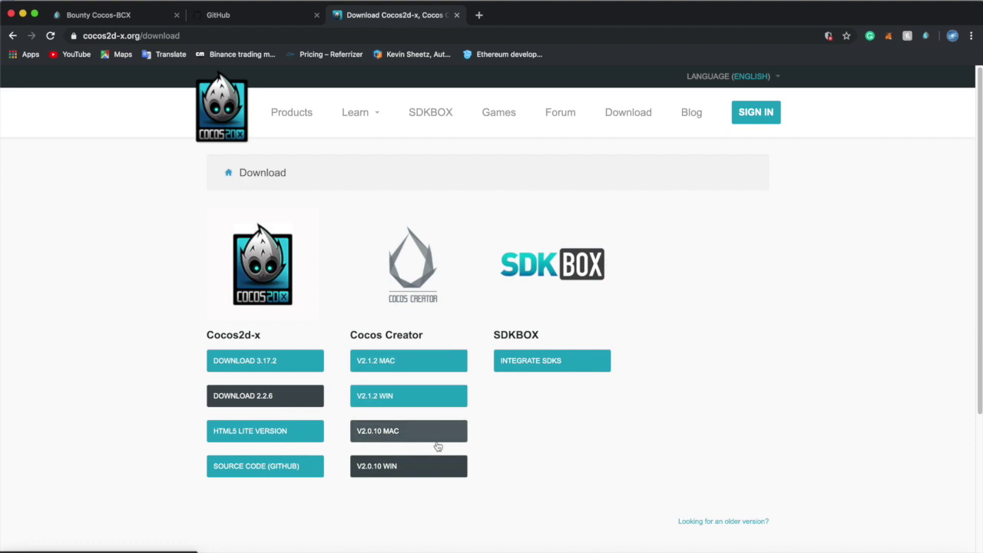
Open the page of older versions and look through the full list of historical releases
scroll(427, 445, "down", 5)
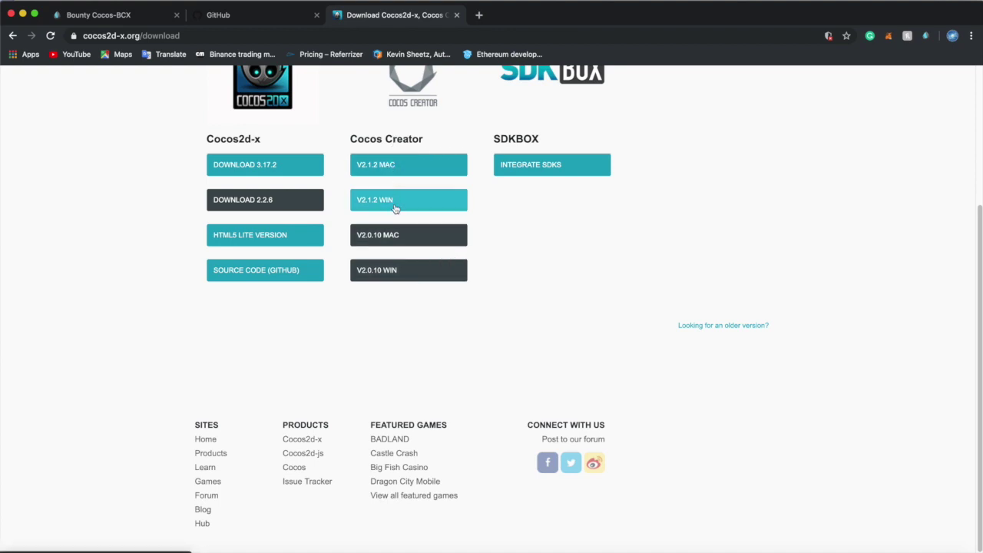
left_click(732, 328)
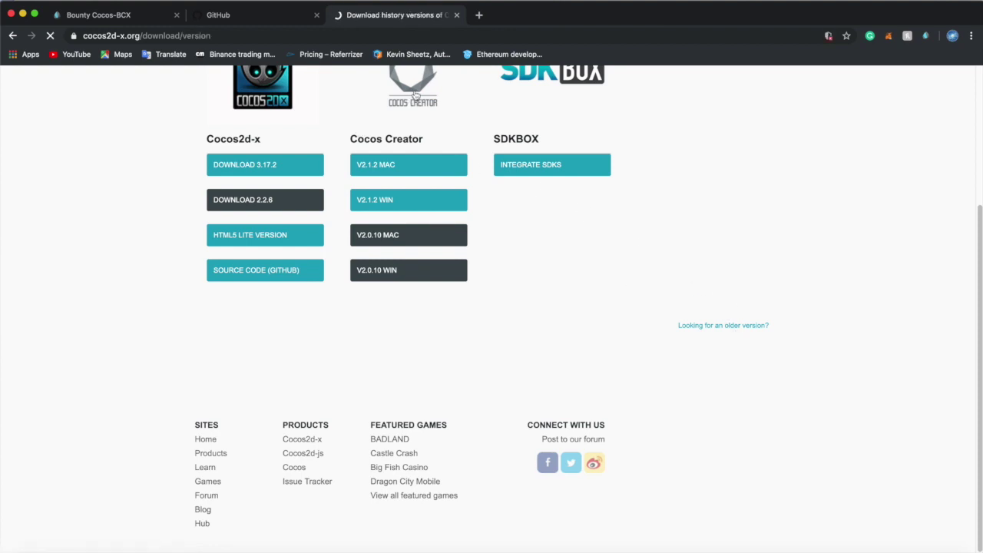
scroll(371, 346, "down", 10)
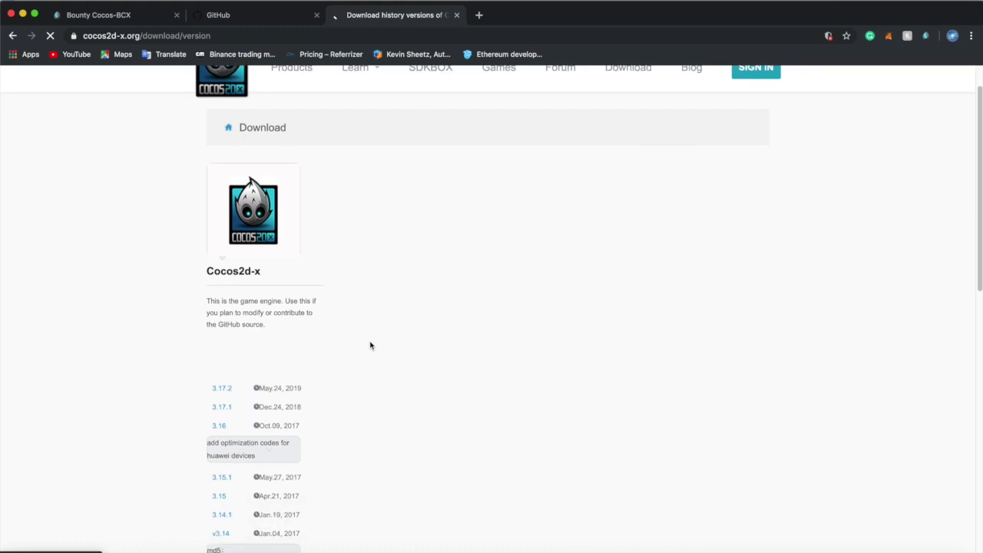
scroll(370, 345, "down", 1)
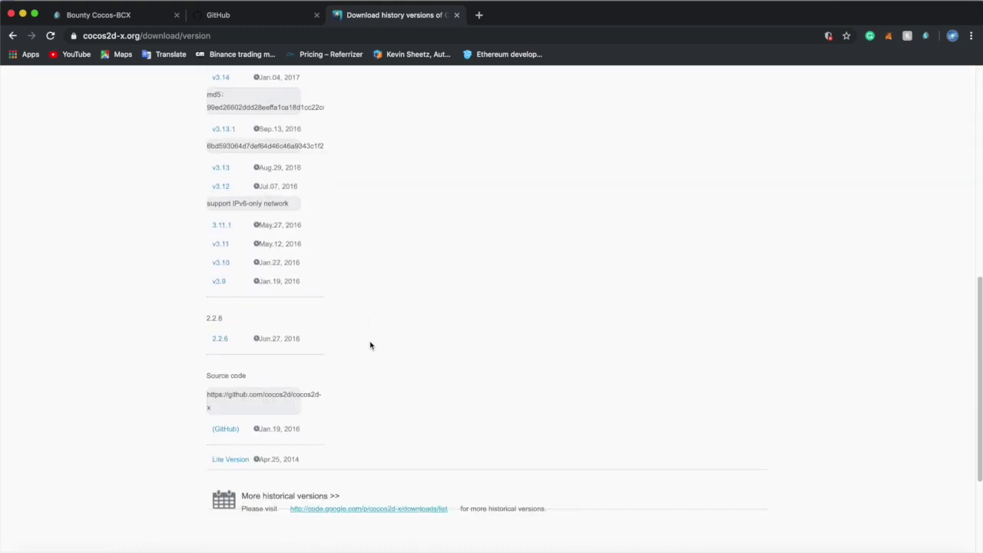
scroll(370, 346, "up", 10)
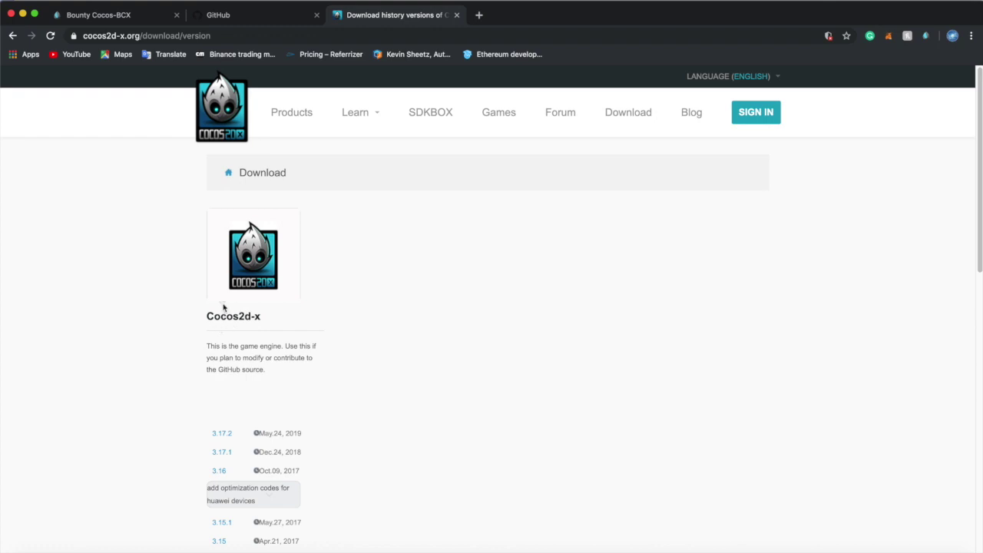
scroll(248, 361, "down", 4)
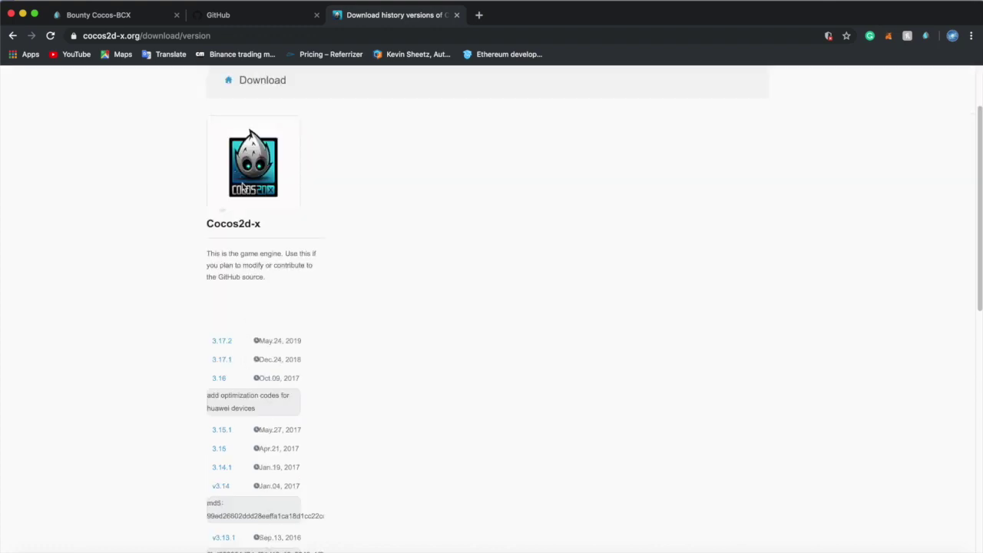
scroll(459, 263, "down", 15)
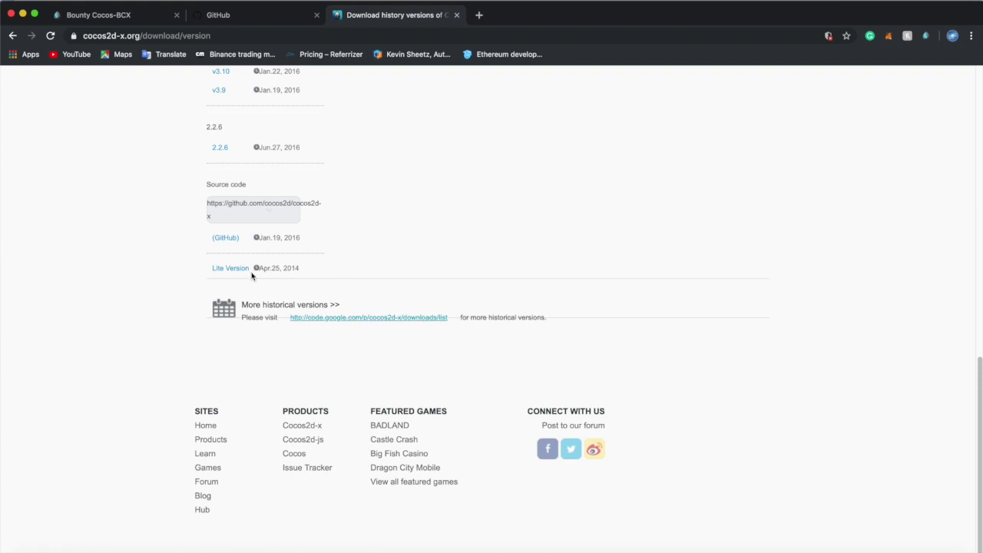
Return from the list of historical versions to the Cocos2d-x download page and close its tab
scroll(359, 273, "up", 15)
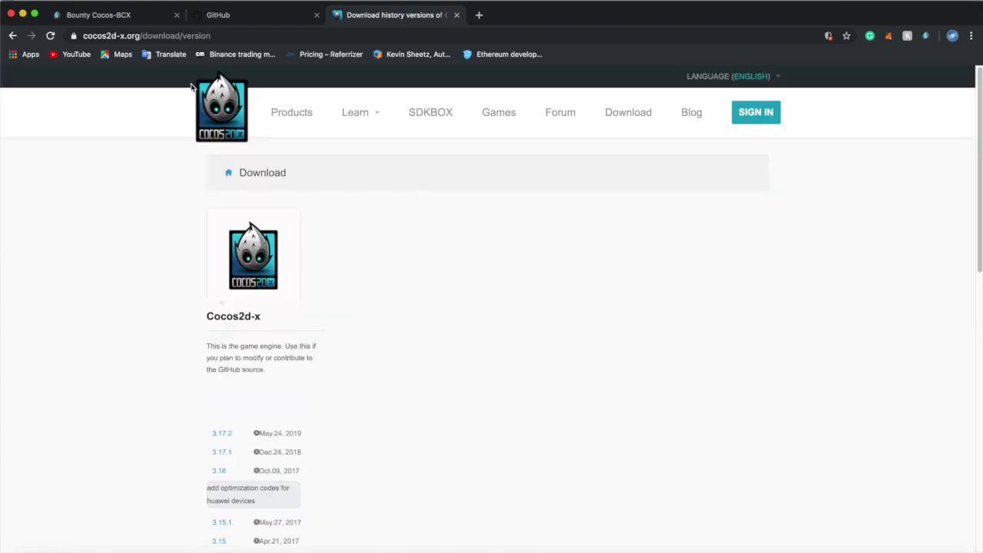
left_click(12, 36)
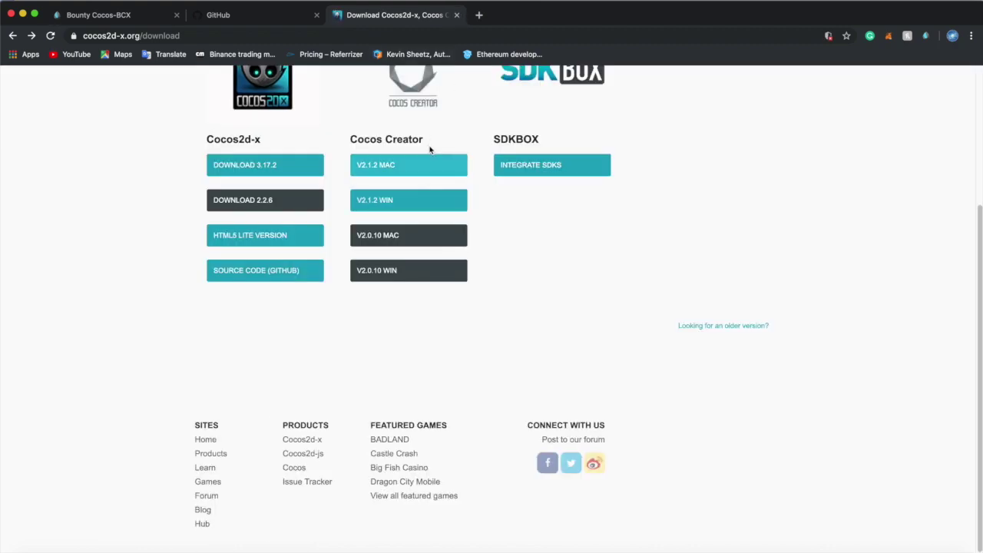
left_click(456, 14)
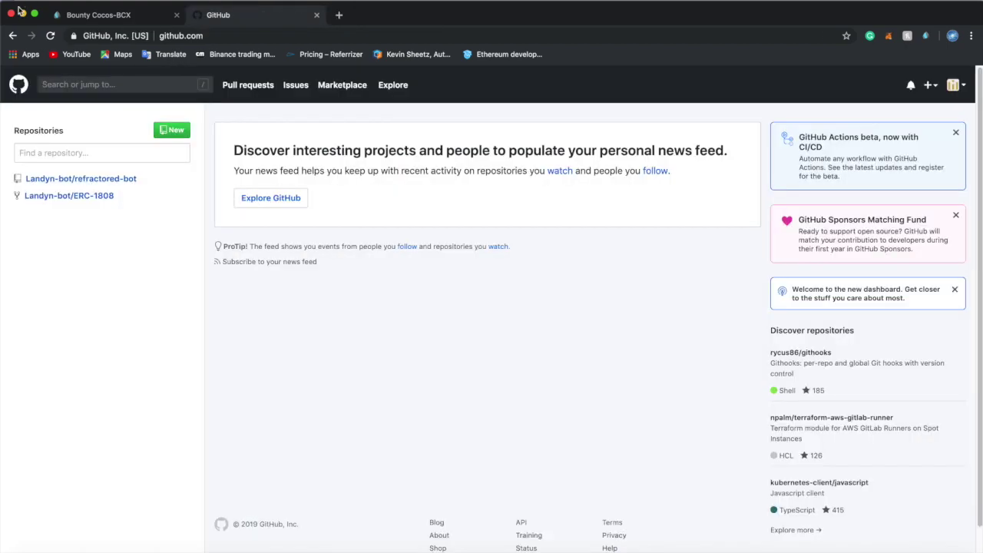
Switch to Cocos Creator, close the start_project editor and bring the Recent Projects dashboard fully into view
left_click(22, 13)
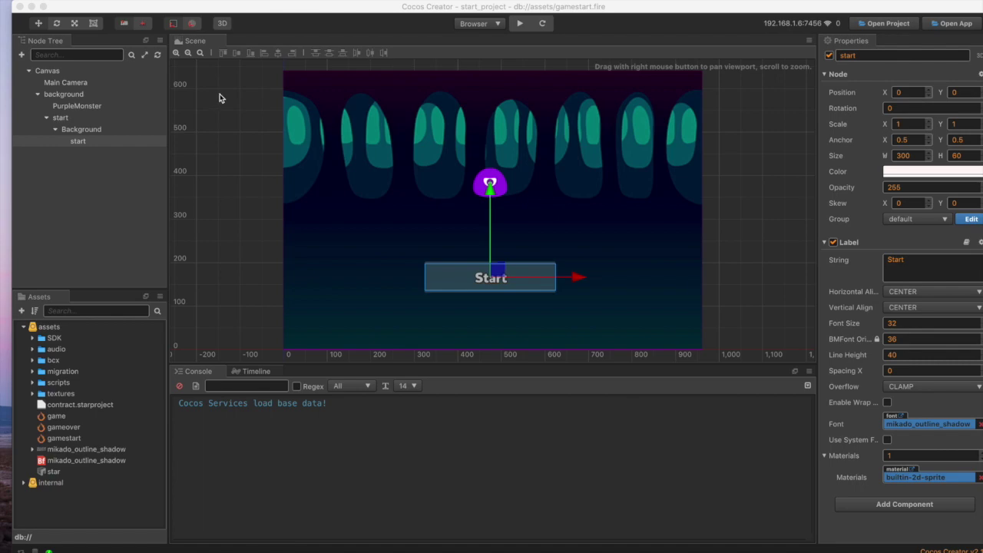
left_click(43, 6)
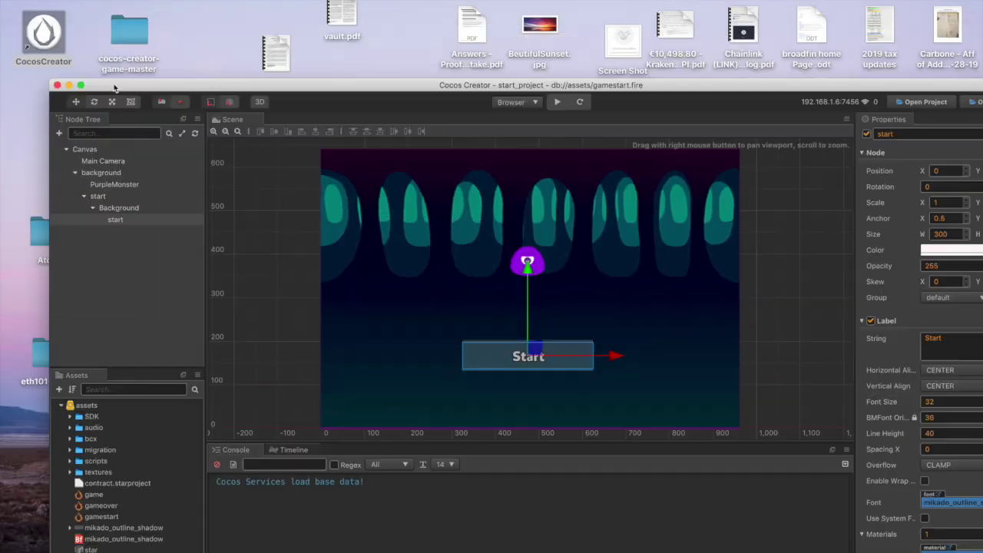
double_click(150, 83)
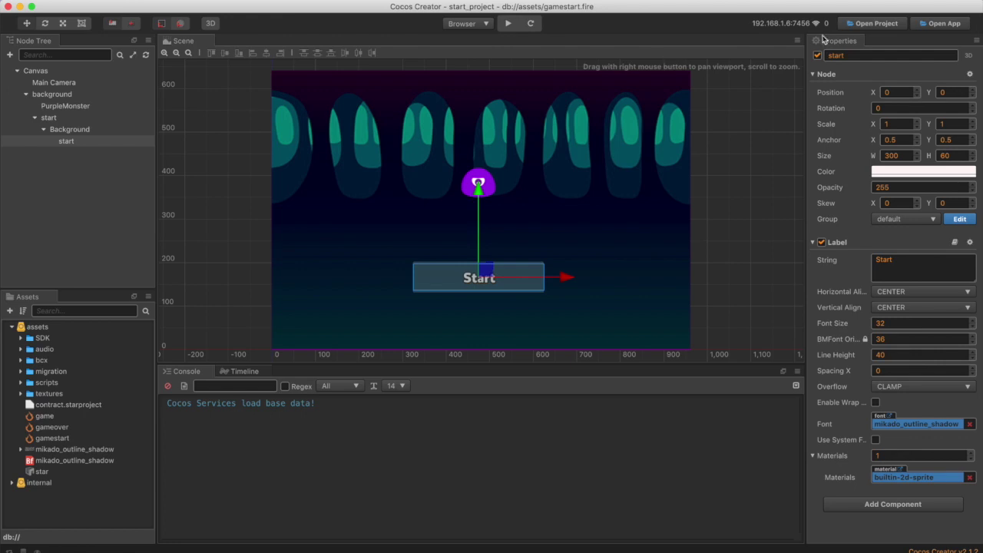
left_click(7, 9)
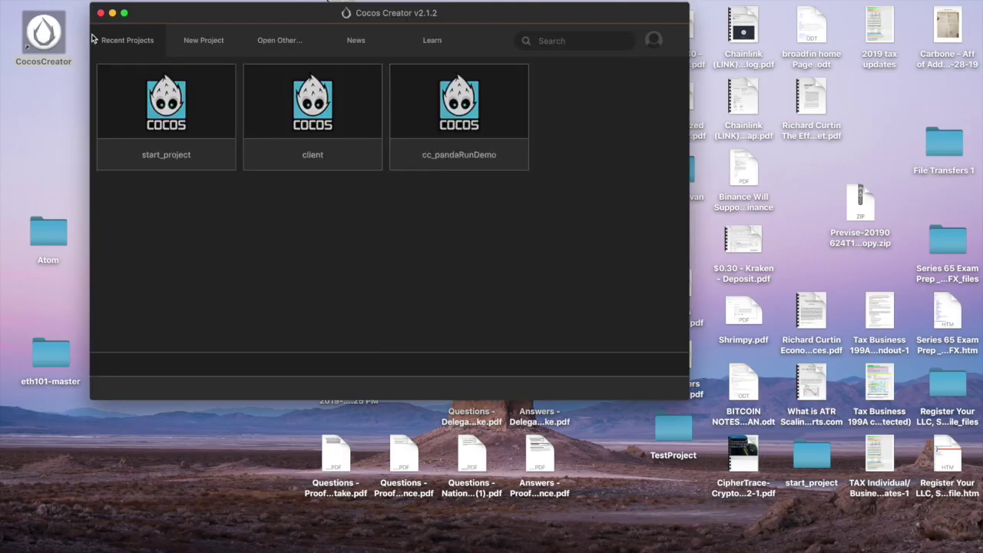
left_click_drag(200, 22, 232, 46)
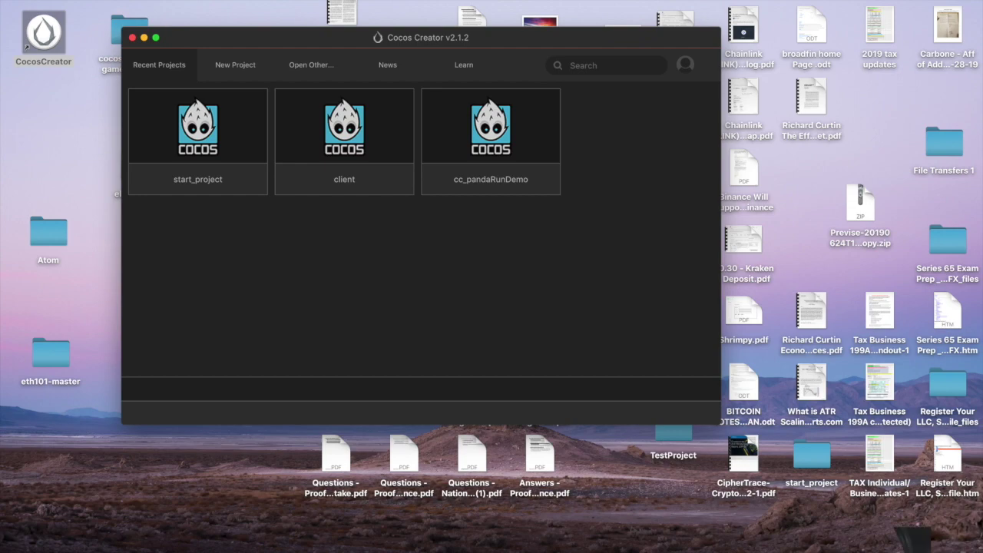
Switch back to the browser and search GitHub for "cocos games"
left_click(919, 546)
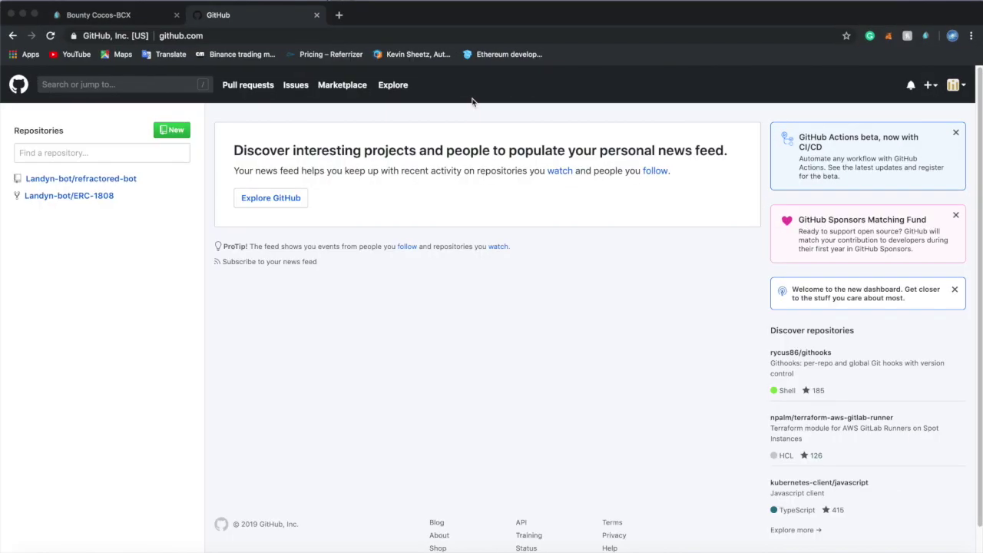
left_click(141, 86)
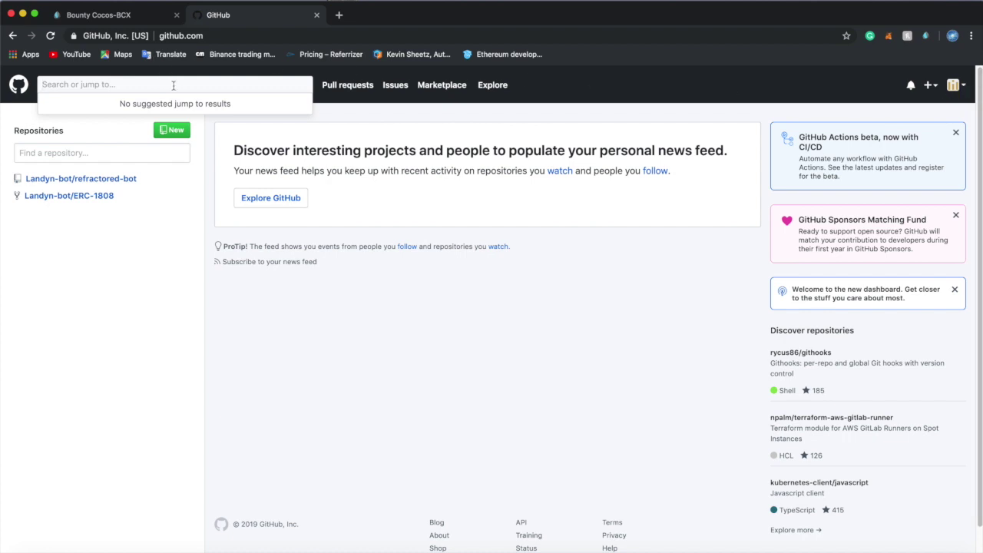
type("coco")
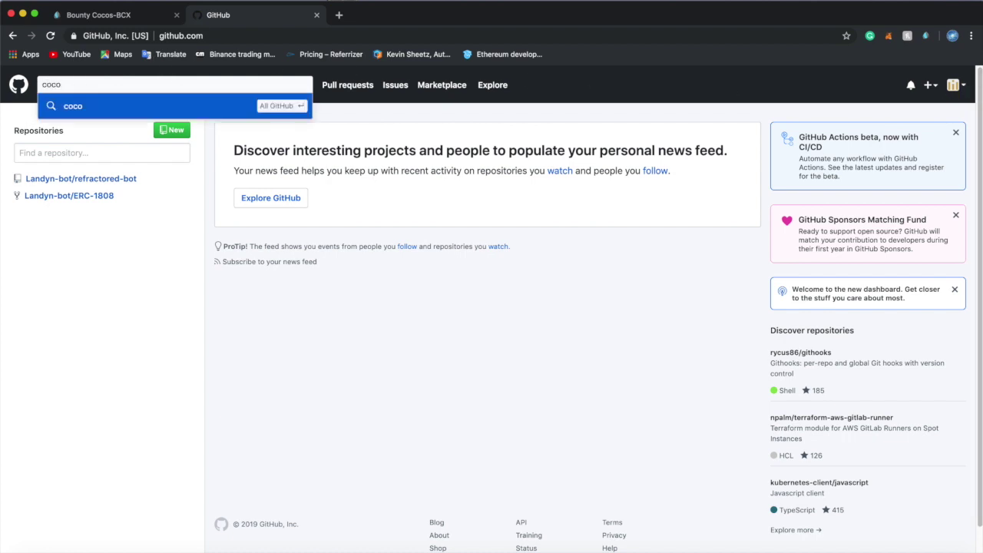
type("s games")
key("Return")
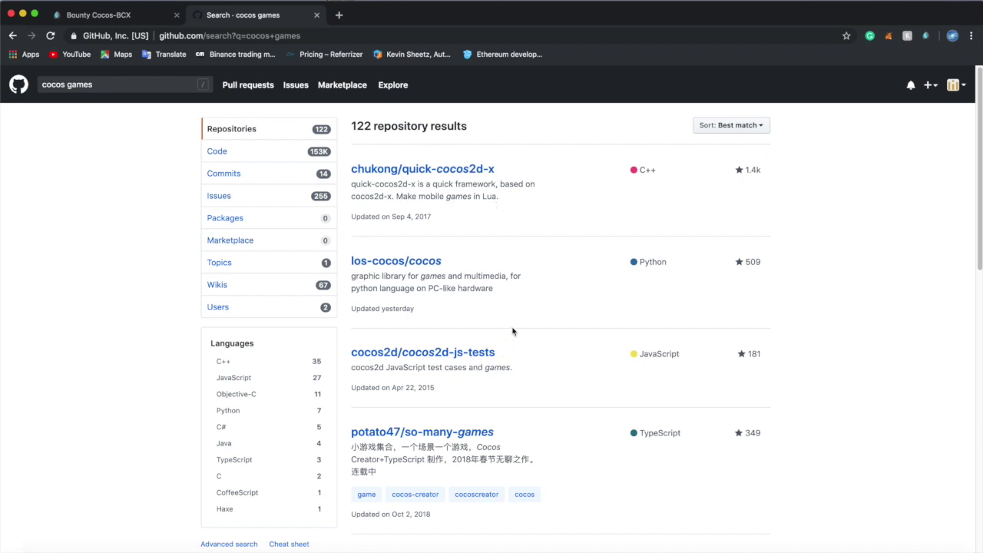
Look through the first page of GitHub repository results for cocos games, checking their descriptions and languages
scroll(420, 210, "down", 1)
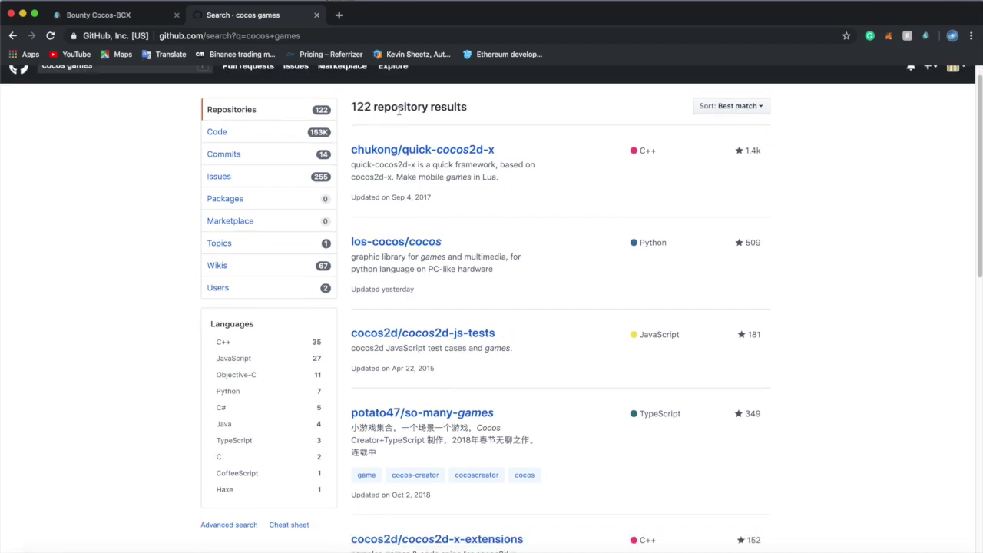
scroll(530, 400, "down", 1)
scroll(528, 398, "down", 4)
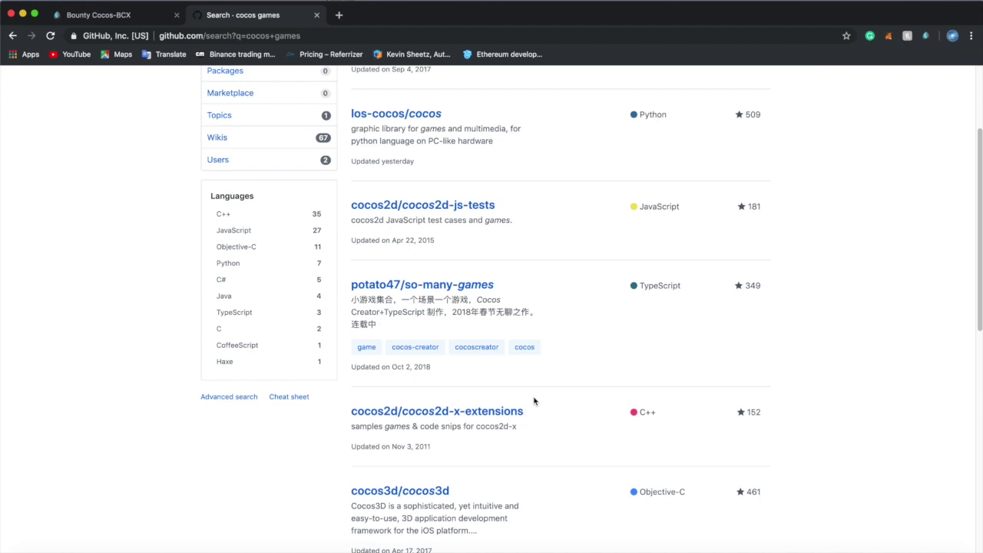
scroll(528, 338, "up", 1)
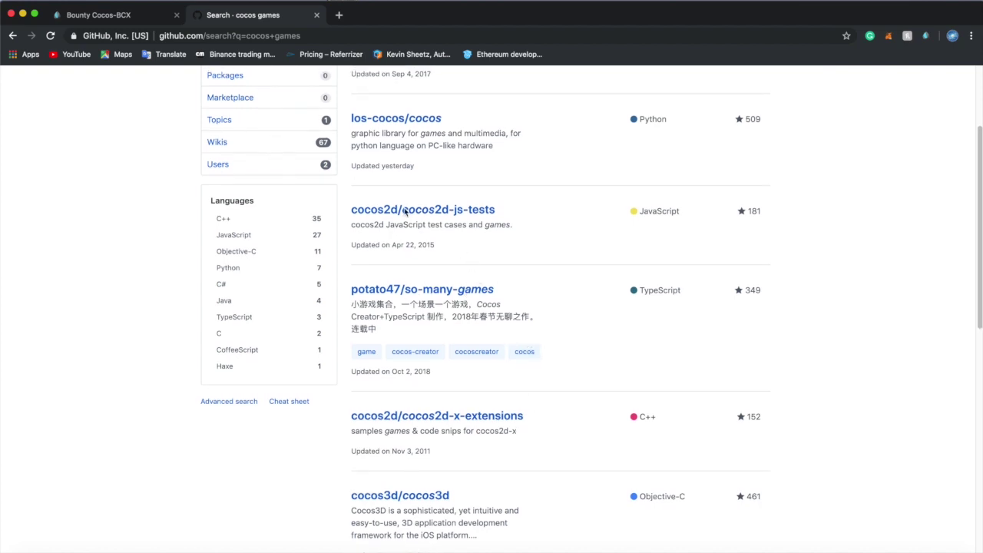
scroll(461, 182, "up", 5)
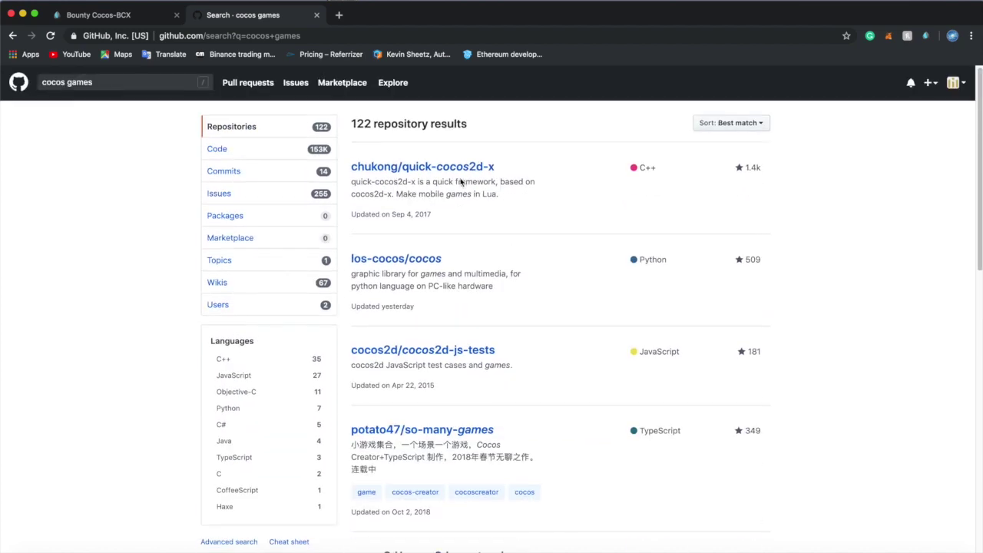
scroll(578, 285, "down", 6)
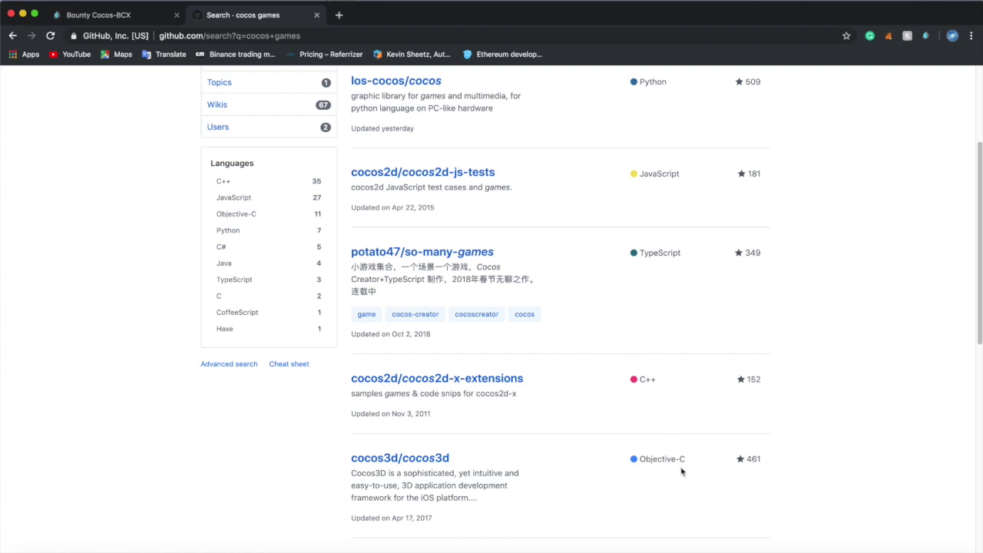
scroll(646, 400, "down", 3)
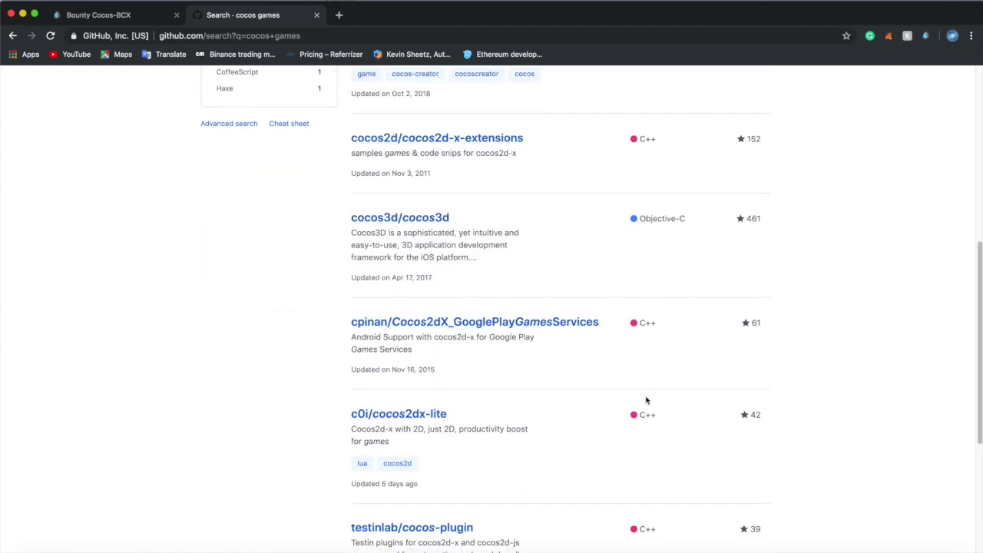
scroll(646, 400, "down", 1)
scroll(646, 400, "up", 1)
scroll(645, 400, "down", 3)
scroll(646, 400, "down", 1)
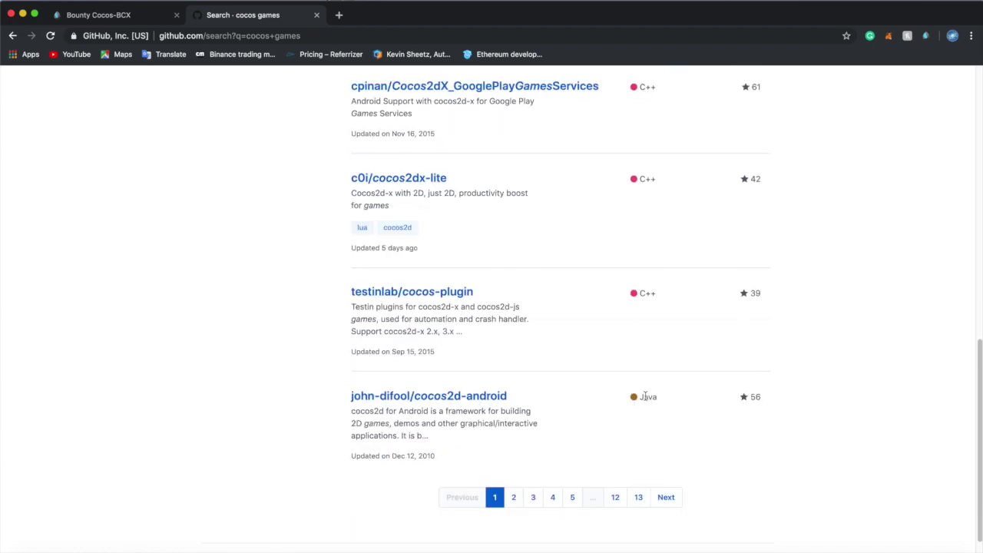
scroll(645, 400, "up", 10)
scroll(645, 400, "down", 2)
scroll(646, 401, "up", 2)
scroll(646, 399, "down", 1)
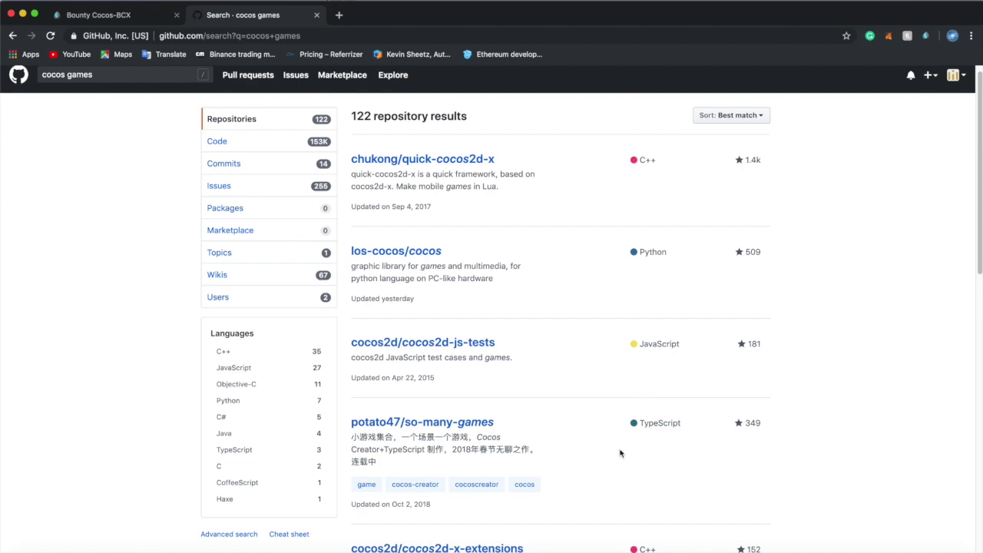
Minimize the browser to point out the start_project folder on the desktop, and restore the GitHub results
left_click(22, 16)
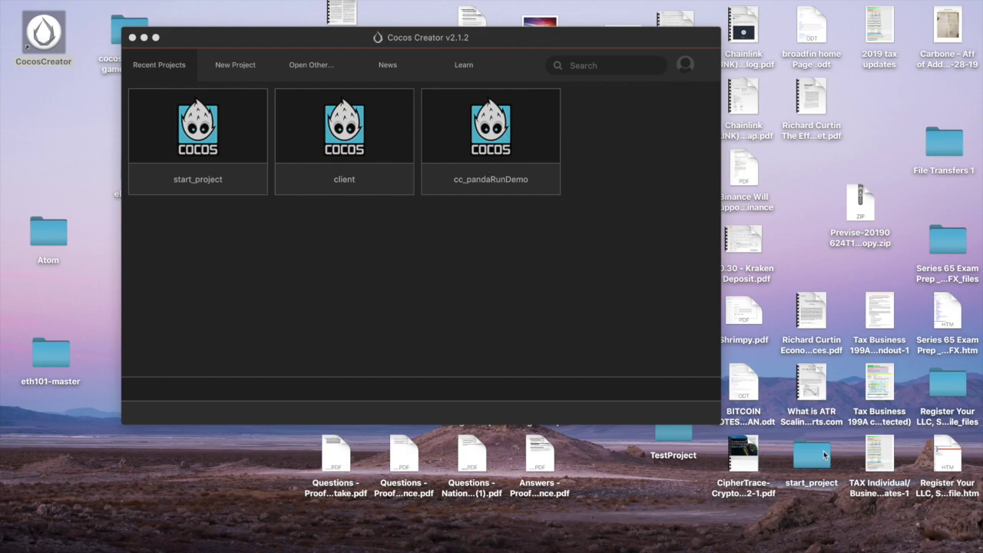
left_click(921, 549)
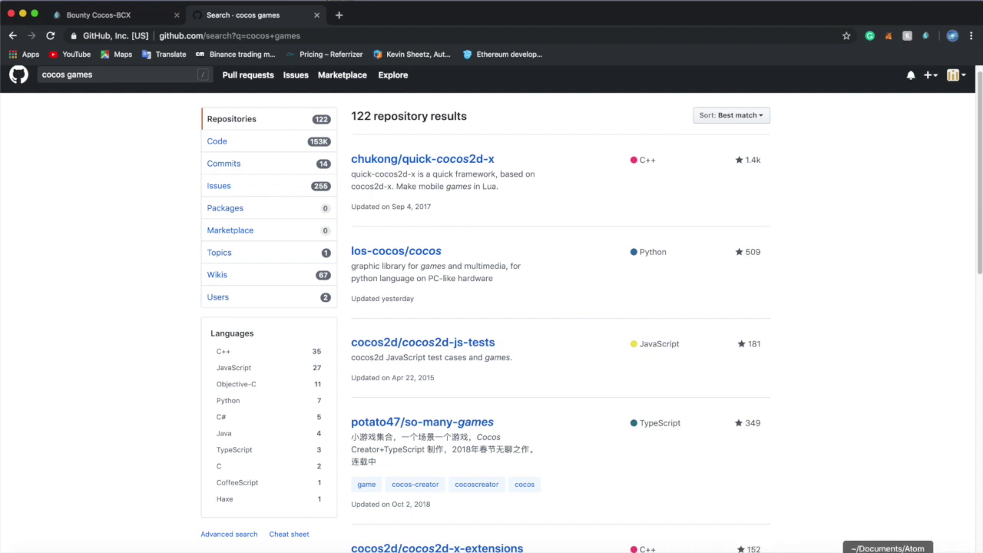
Switch to the Atom editor, collapse the Atom project folder and reposition the editor window over the browser
left_click(887, 549)
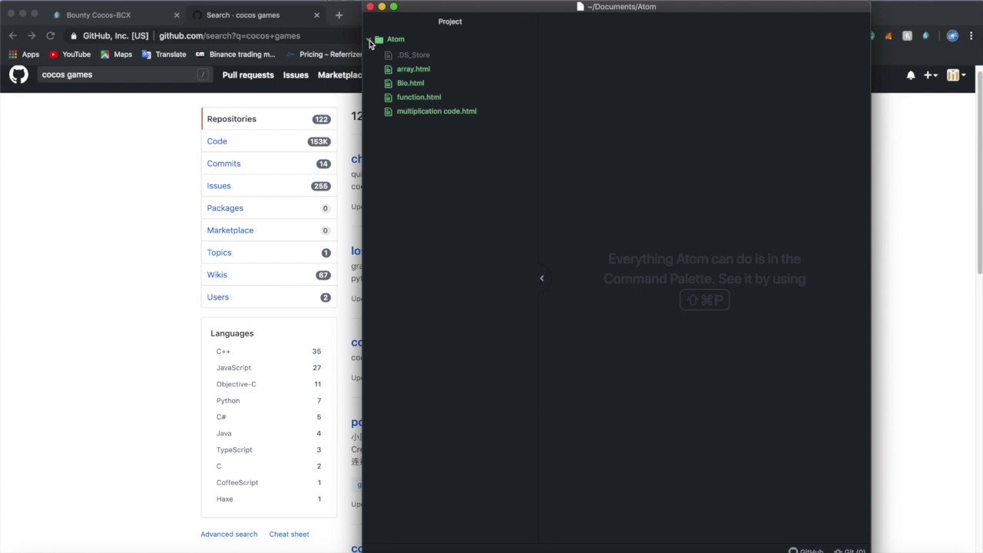
left_click(370, 40)
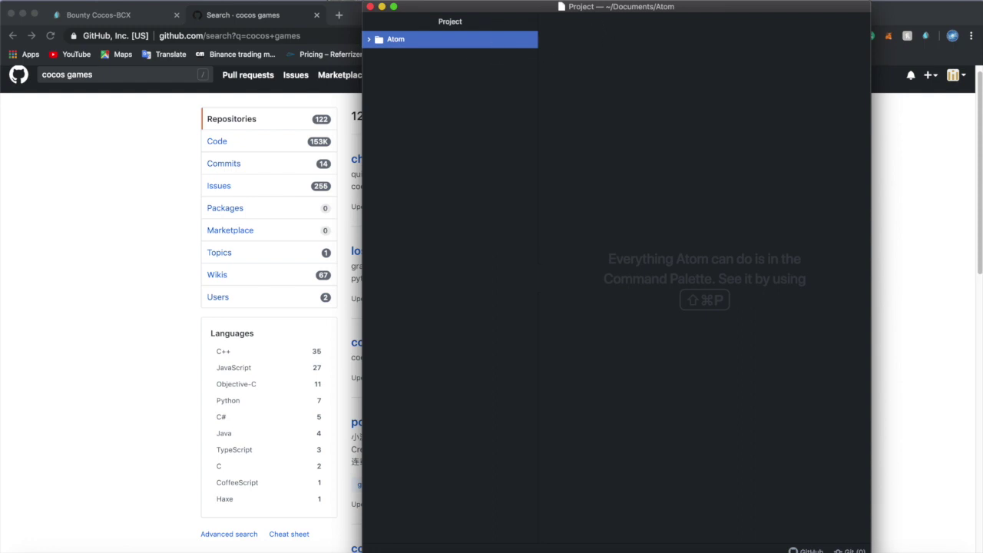
left_click_drag(434, 7, 369, 243)
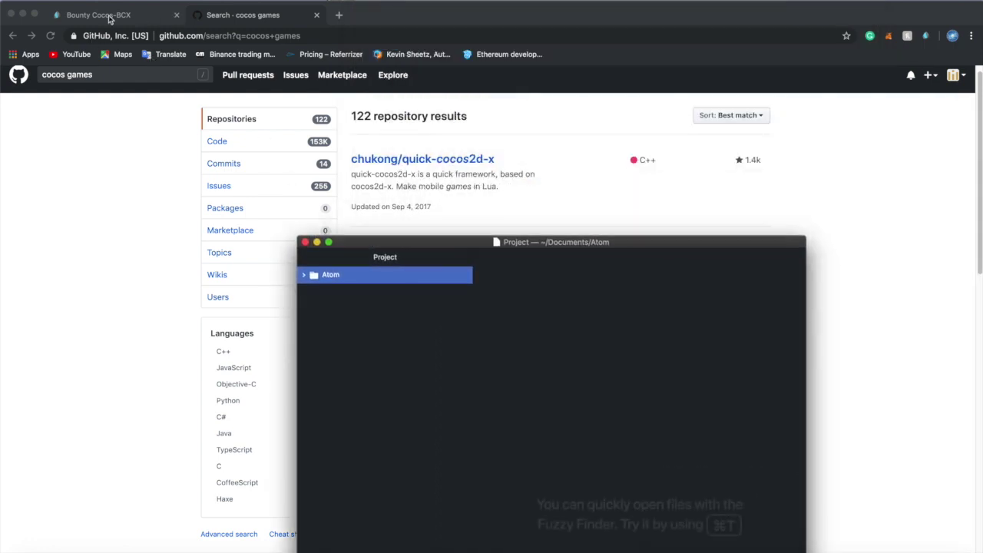
left_click_drag(582, 249, 494, 13)
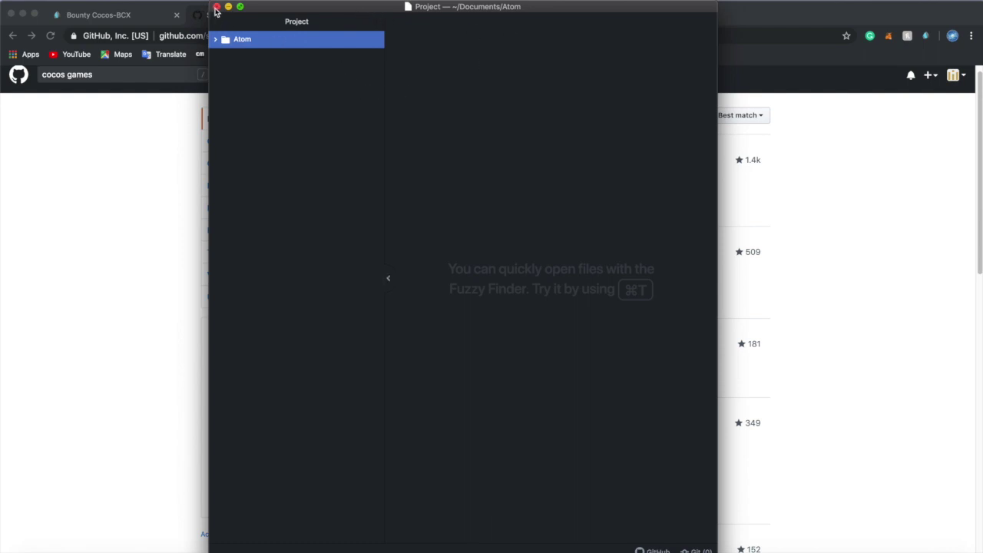
mouse_move(412, 12)
left_mouse_down()
mouse_move(496, 59)
mouse_move(426, 25)
left_mouse_up()
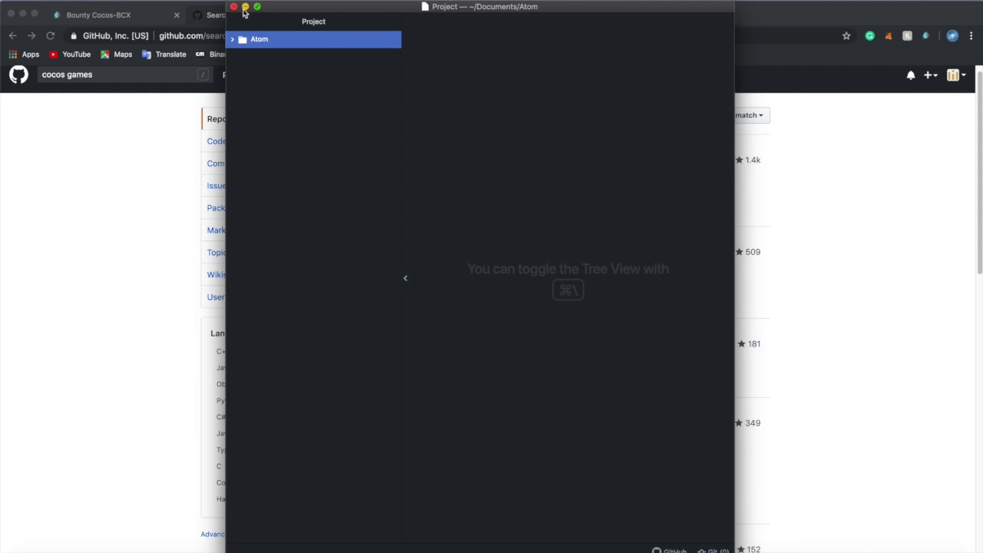
Reopen the minimized Atom editor to view the files in the Atom project folder, and minimize it again
left_click(246, 7)
left_click(883, 547)
left_click(231, 40)
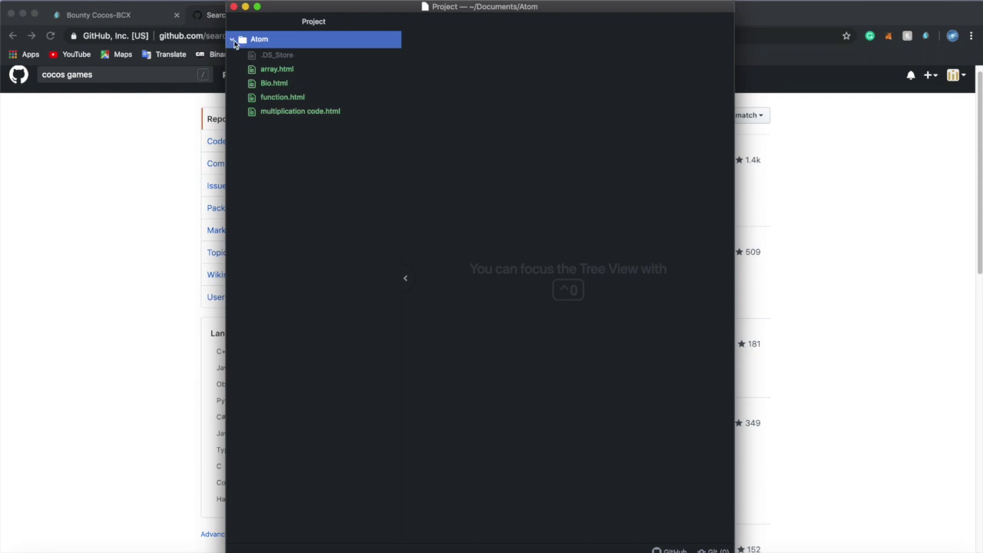
left_click(232, 40)
left_click(245, 7)
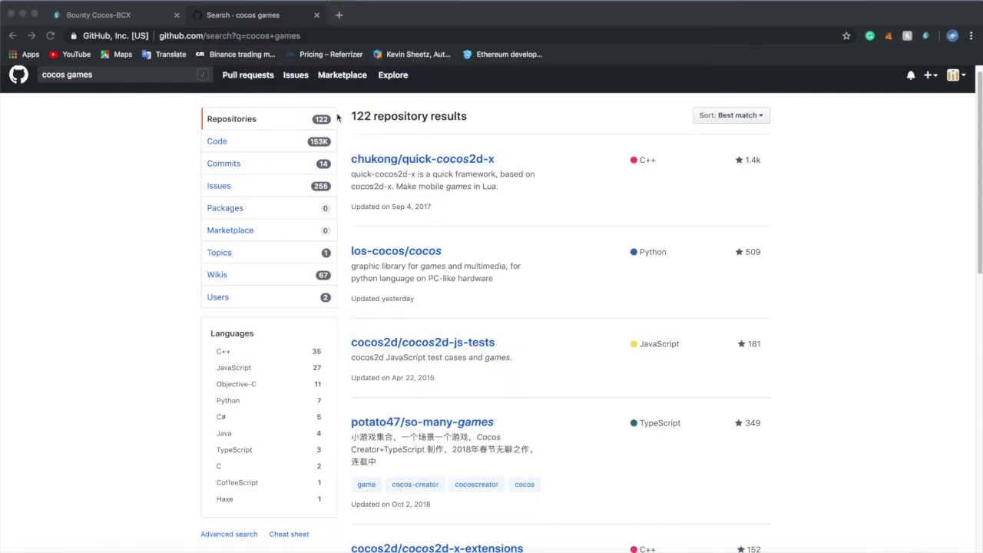
Clear the "cocos games" query from the GitHub search box
left_click(140, 80)
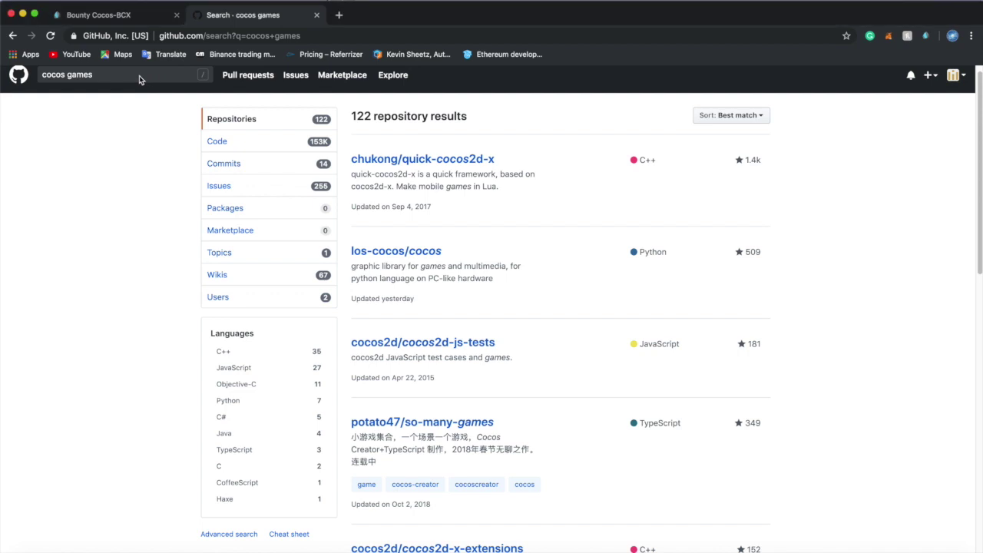
left_click(126, 77)
left_click(156, 80)
left_click_drag(103, 80, 48, 78)
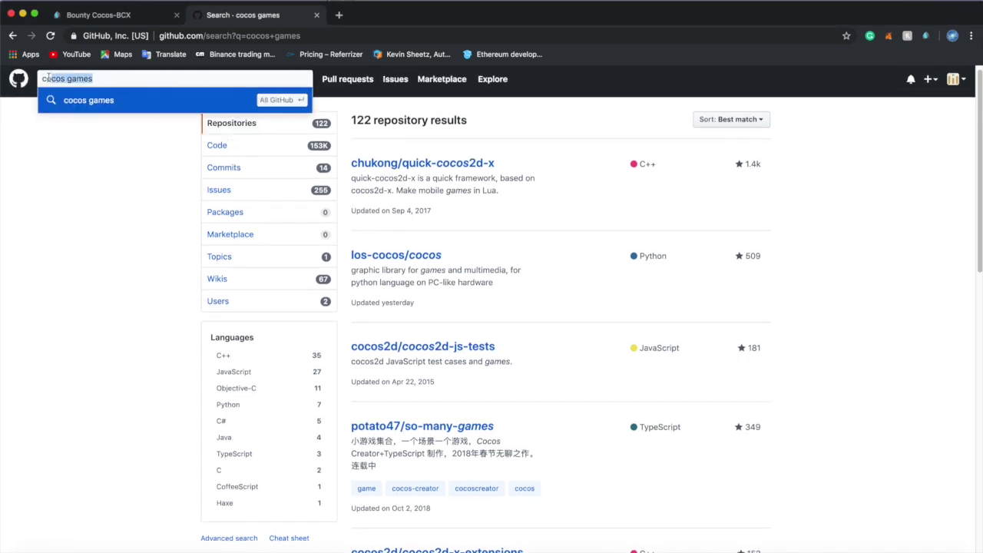
key("BackSpace")
key("BackSpace")
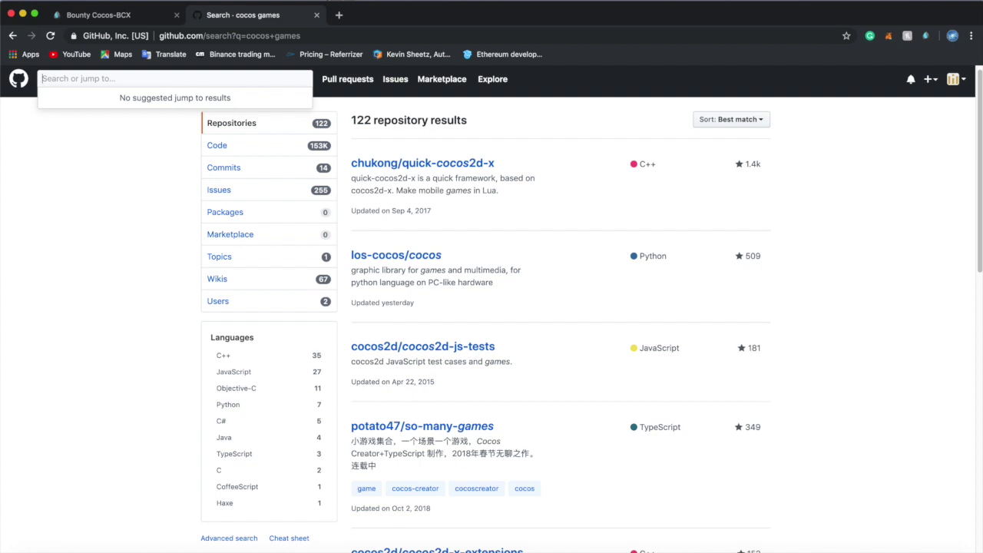
Search Google for "atom" in a new browser tab
left_click(340, 15)
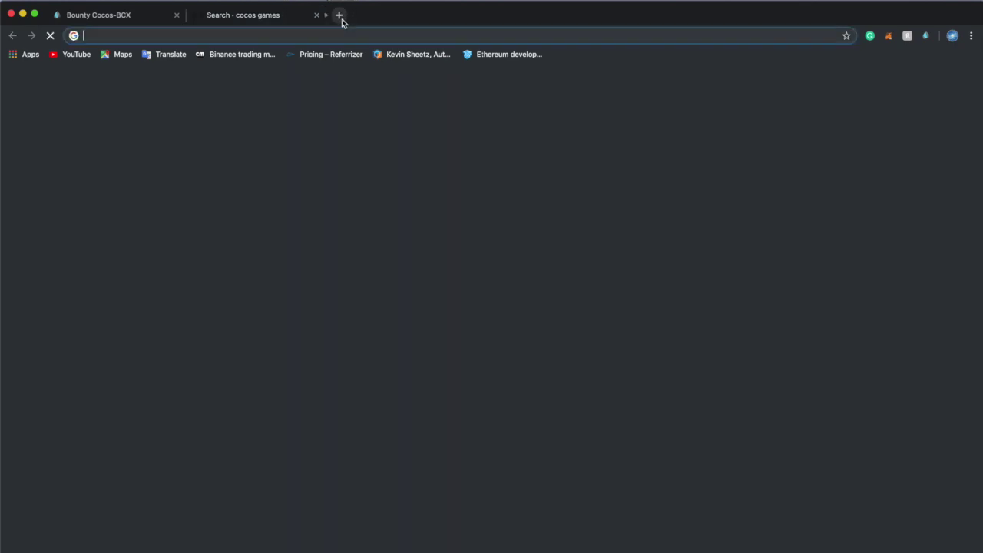
type("atom")
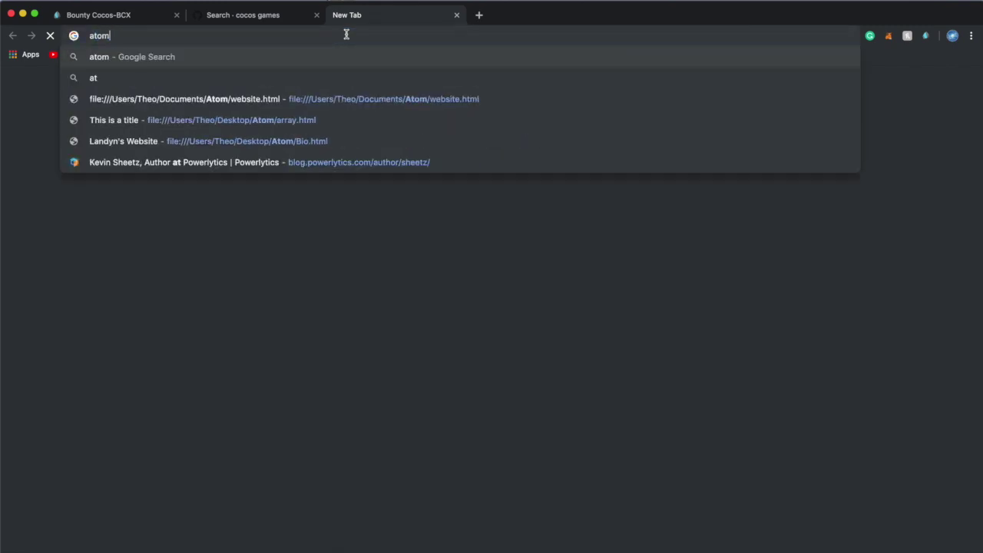
key("Return")
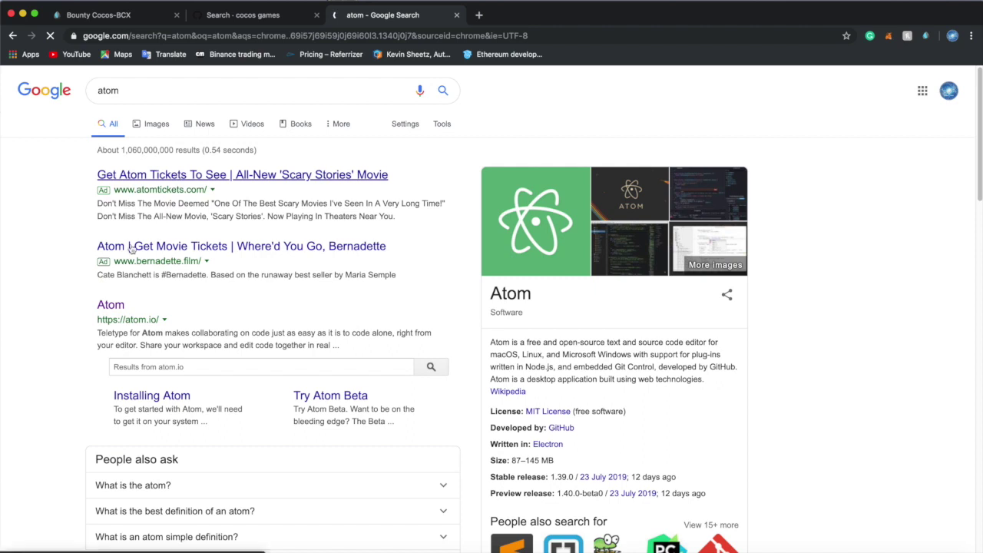
Open the official Atom website from the search results, view its download page and close the tab
left_click(115, 307)
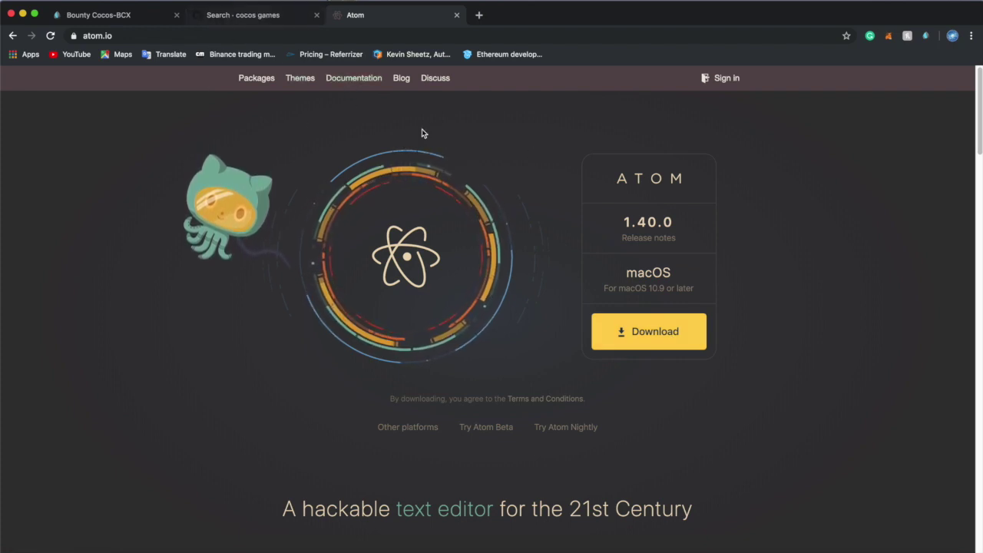
scroll(434, 212, "down", 6)
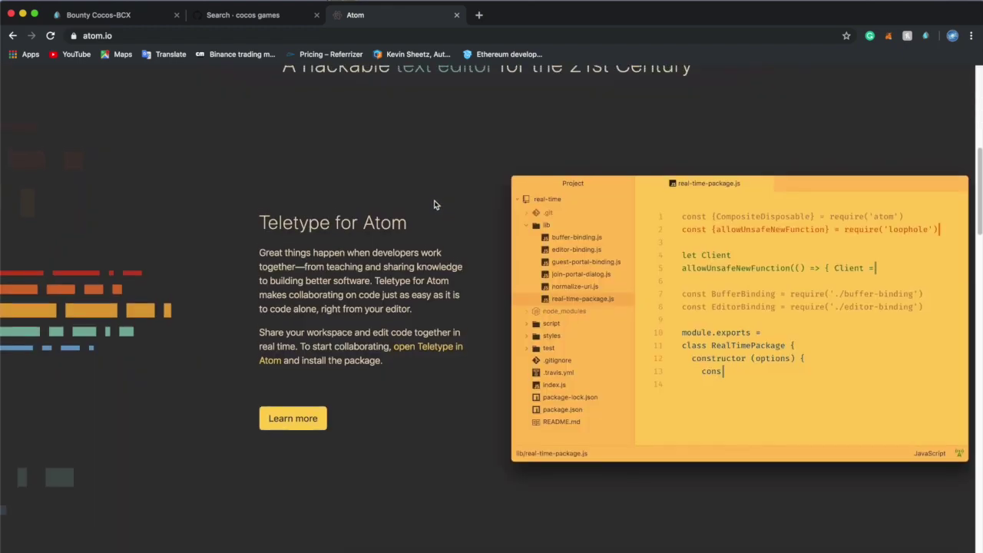
scroll(437, 204, "up", 6)
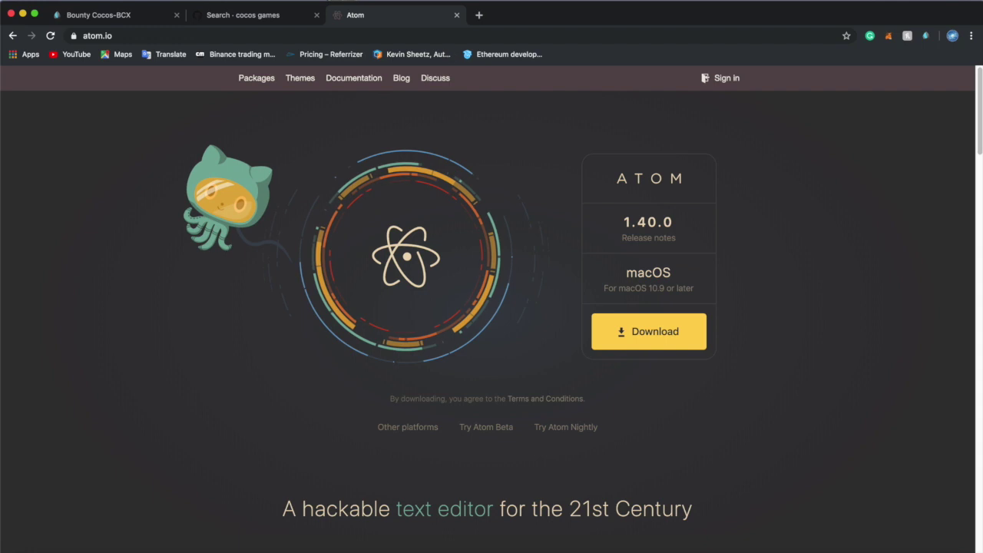
left_click(456, 16)
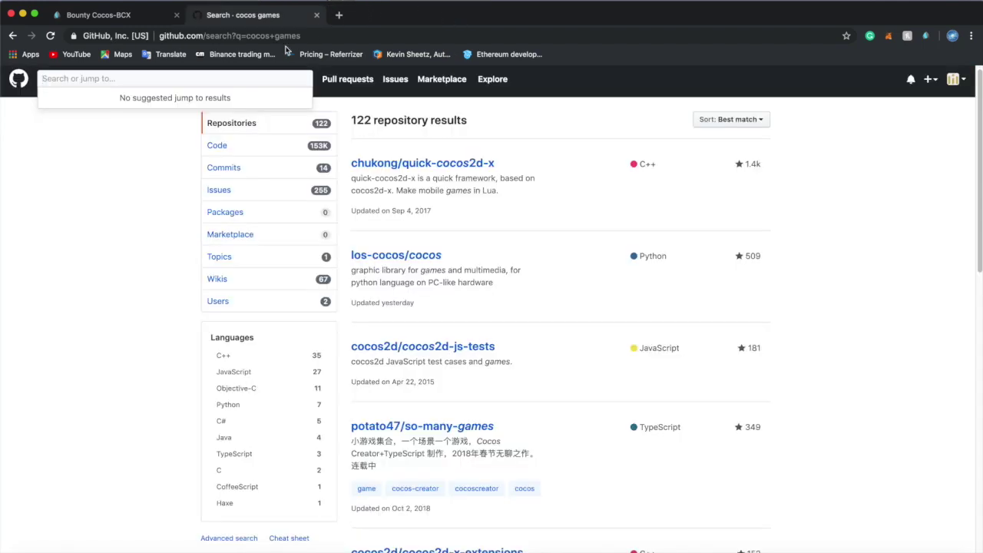
Search GitHub for "cocos bcx" and highlight the CocosPay browser extension description
type("cocos bcx")
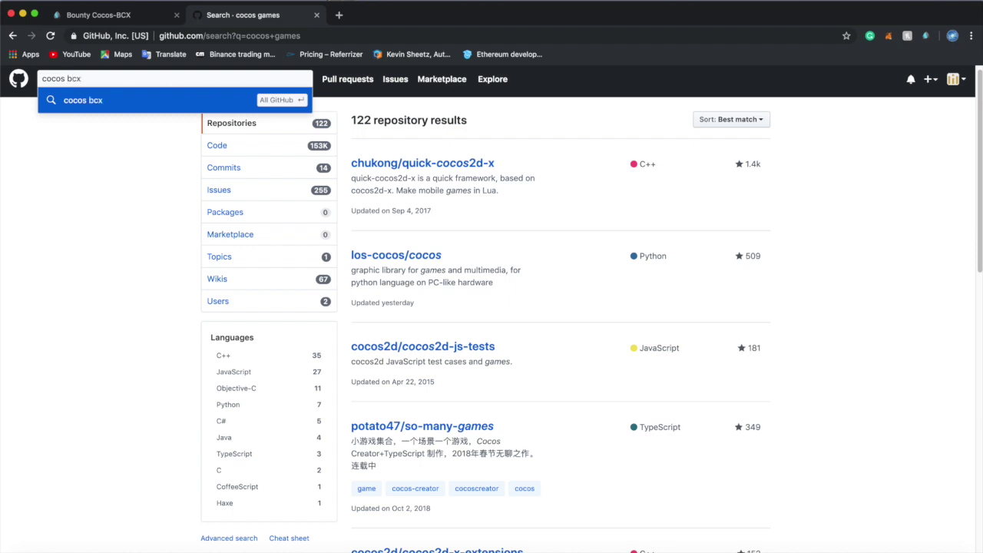
key("Return")
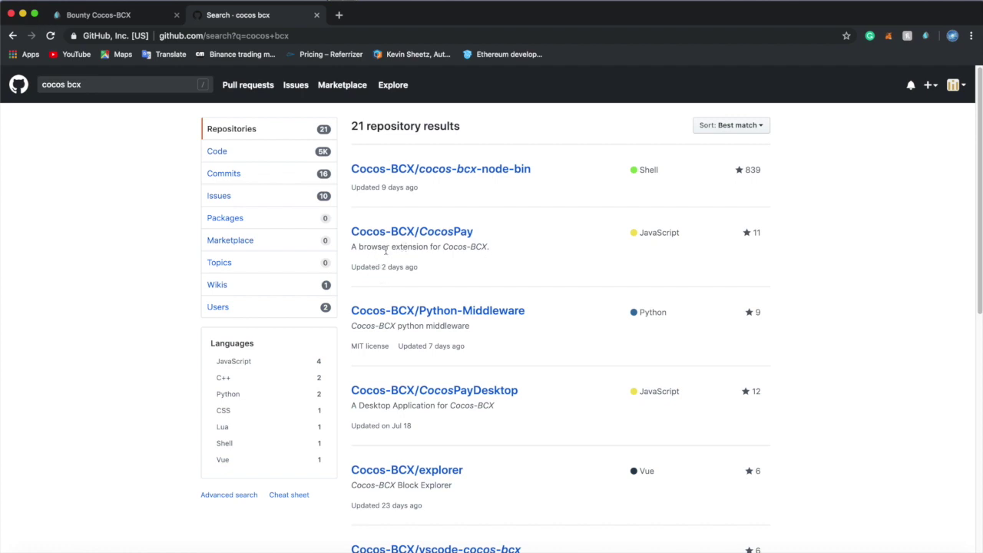
left_click_drag(392, 247, 521, 250)
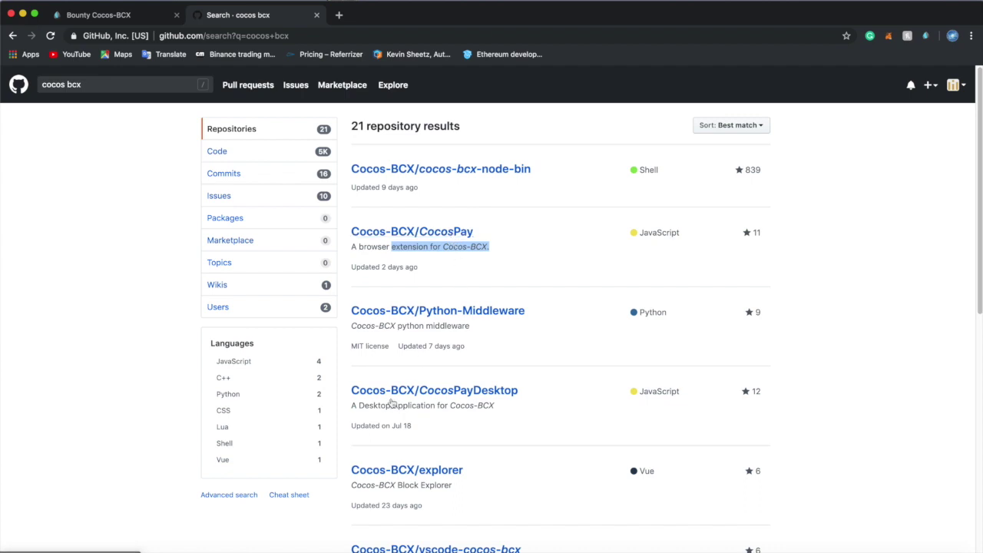
Look through the Cocos-BCX repository results, view the CocosPay repository and close its tab
scroll(529, 289, "down", 2)
scroll(473, 377, "down", 4)
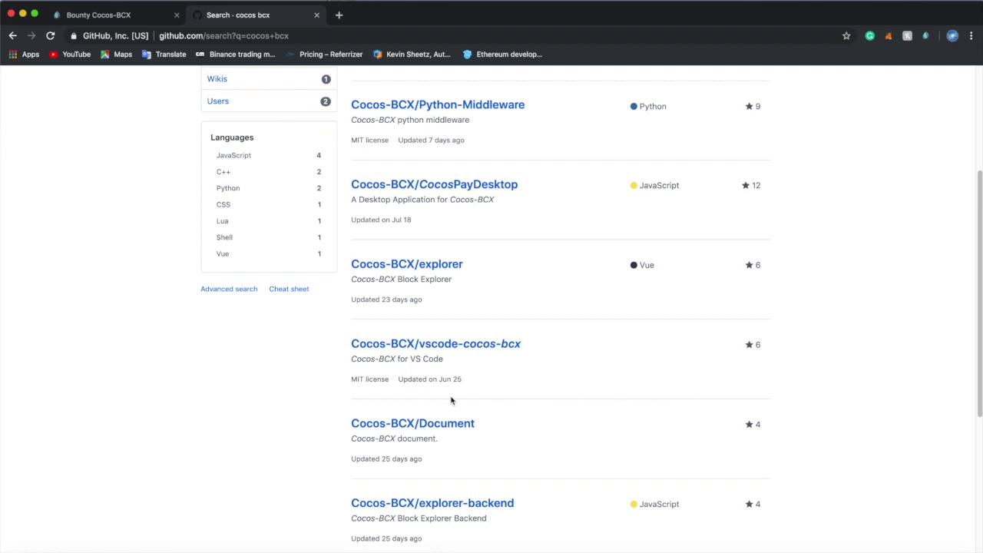
scroll(550, 479, "down", 2)
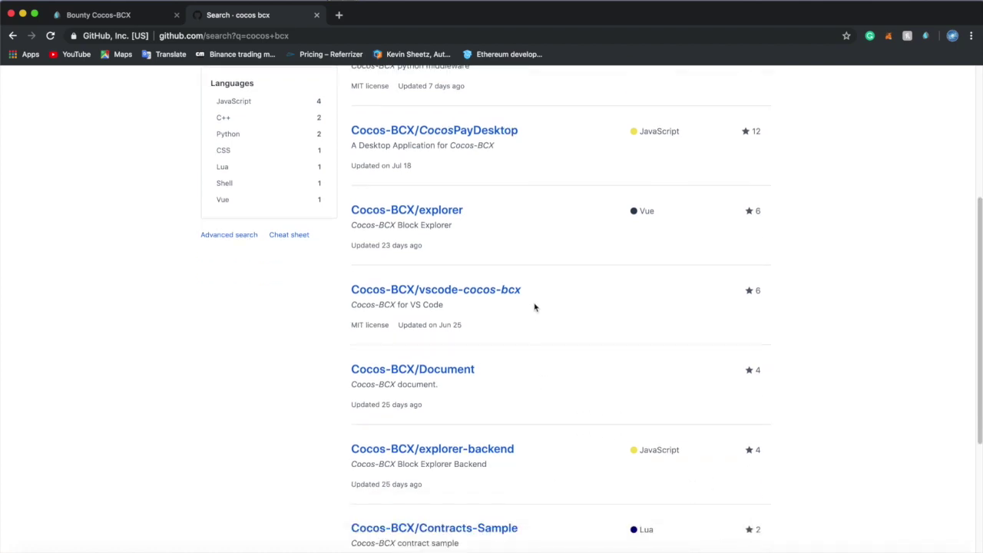
scroll(536, 301, "up", 8)
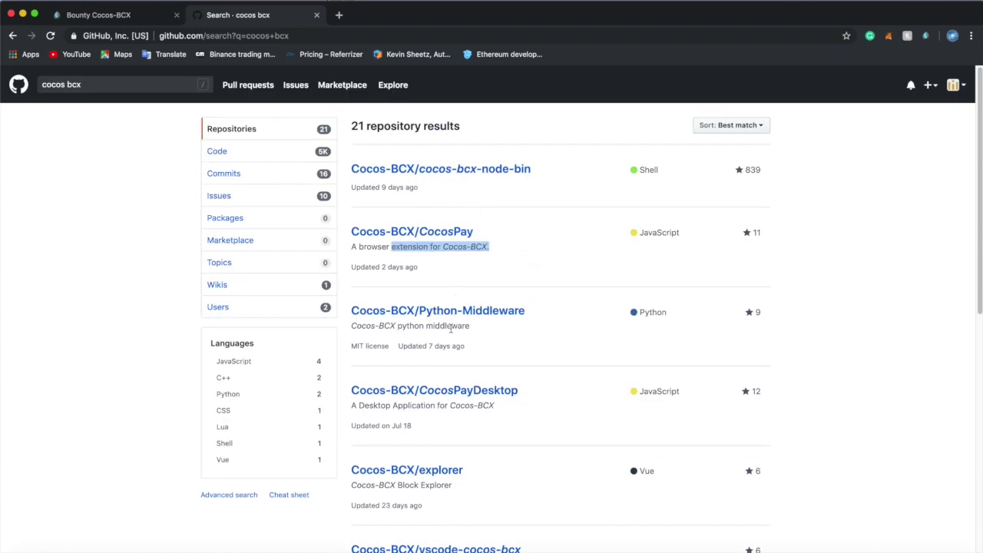
scroll(451, 328, "down", 5)
scroll(452, 331, "down", 1)
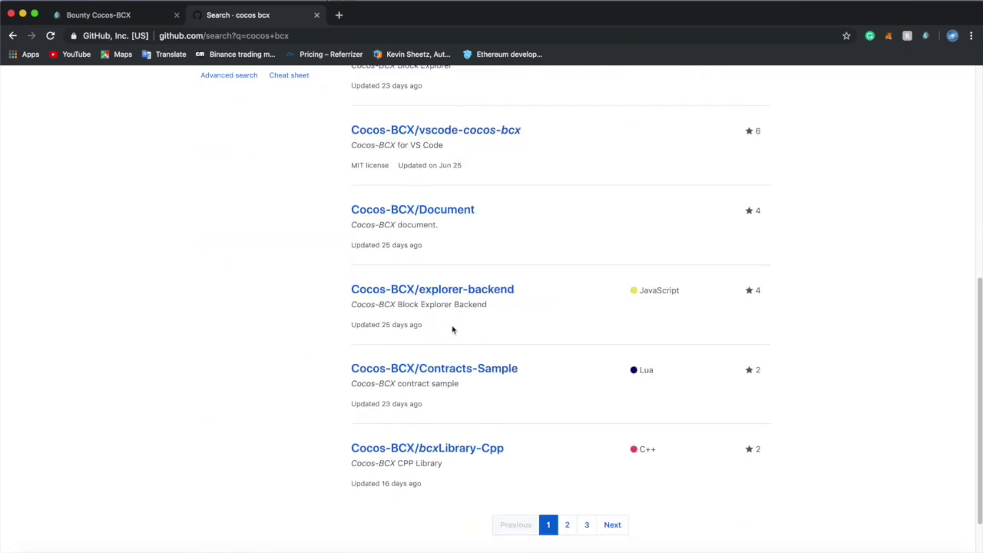
scroll(452, 329, "down", 1)
scroll(452, 330, "up", 10)
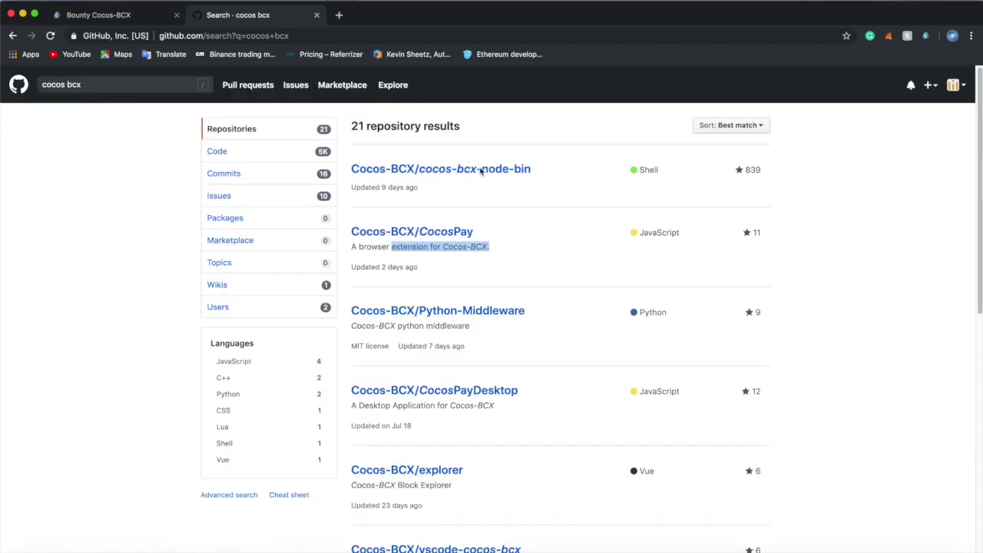
left_click(457, 232)
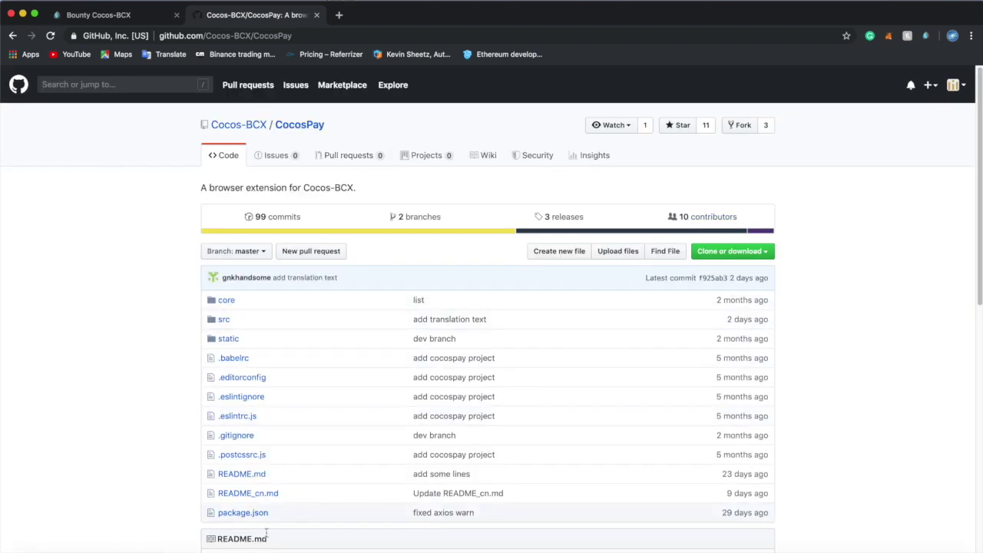
left_click(317, 15)
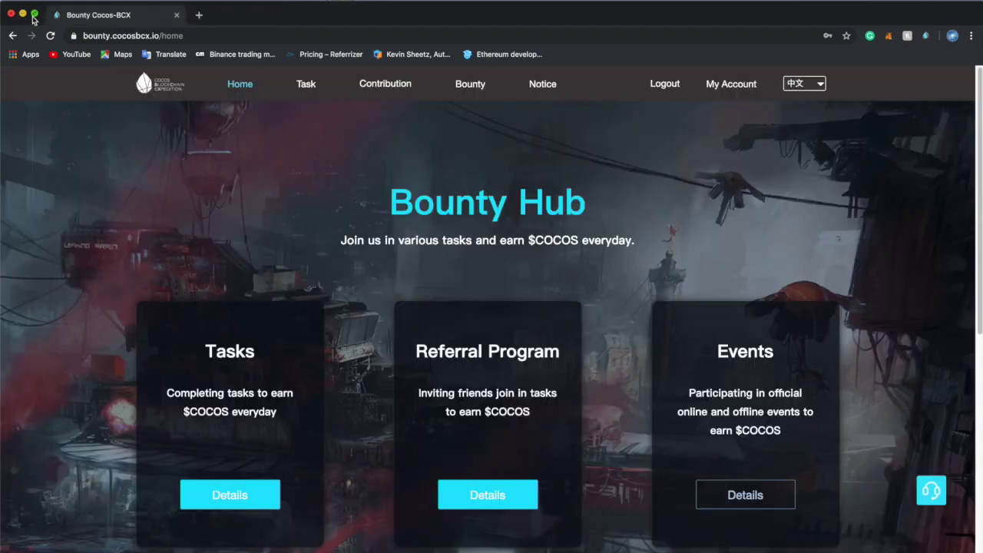
Open a new browser tab, then minimize the browser and Cocos Creator windows to reveal the desktop
left_click(199, 14)
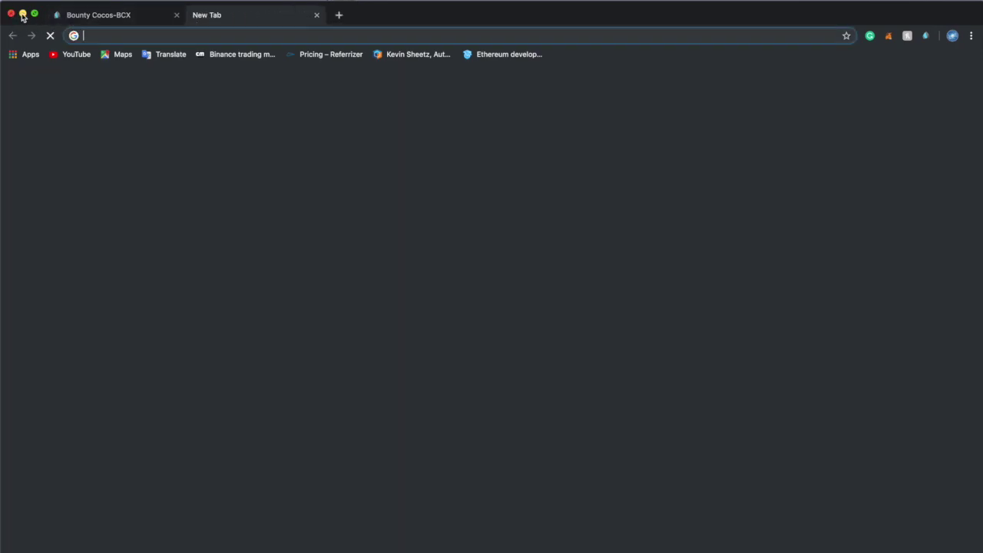
left_click(22, 15)
left_click_drag(174, 42, 231, 135)
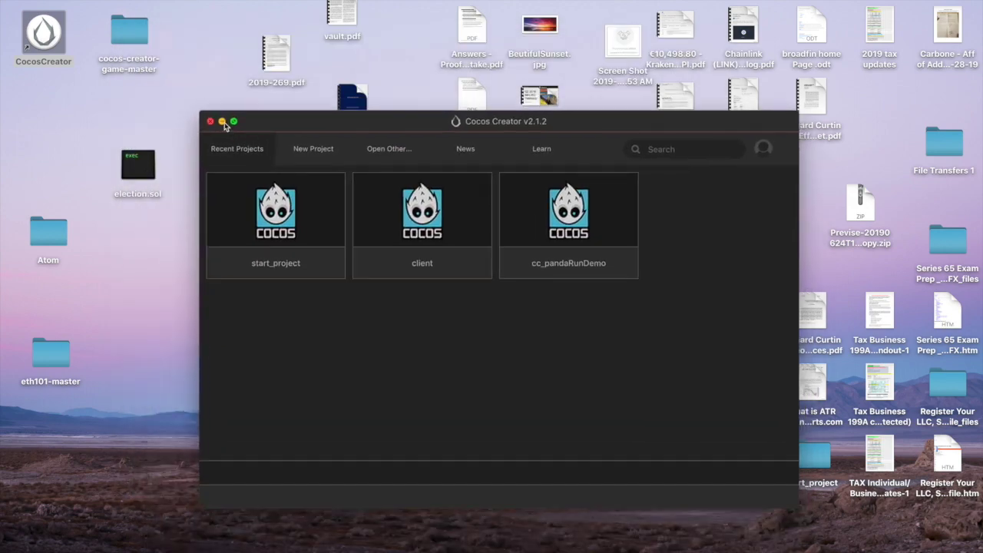
left_click(222, 121)
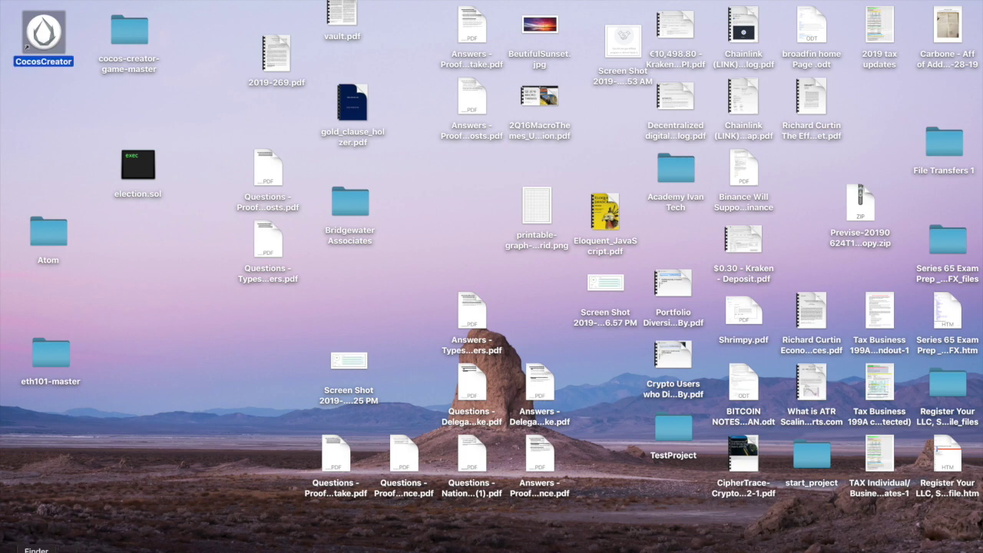
Open a Finder window at Applications and search This Mac for "bcx"
key("super+n")
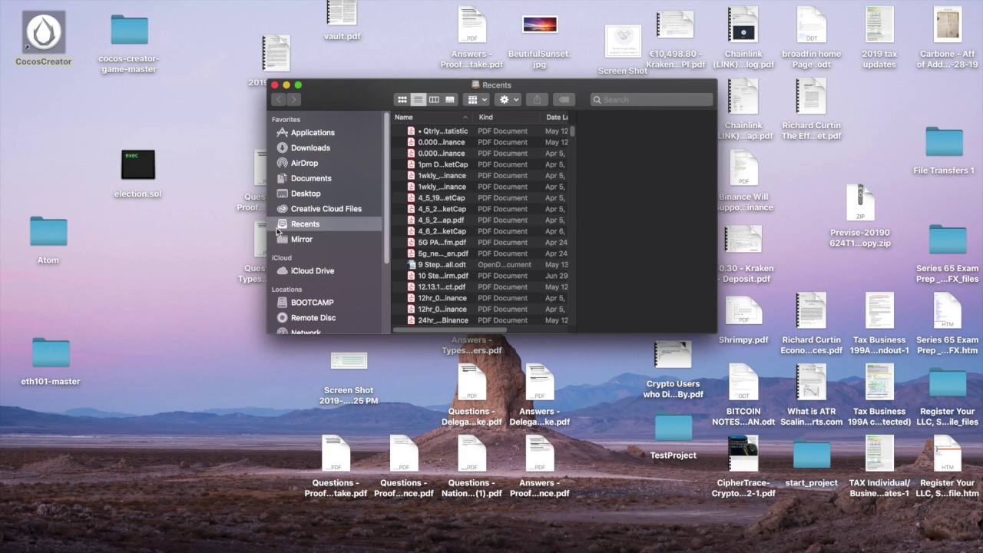
left_click(320, 135)
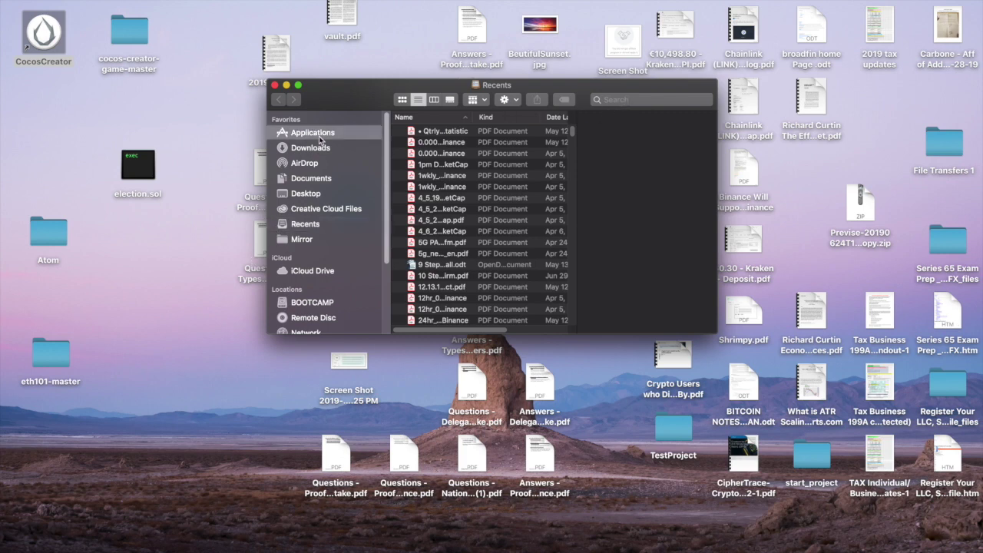
left_click(626, 99)
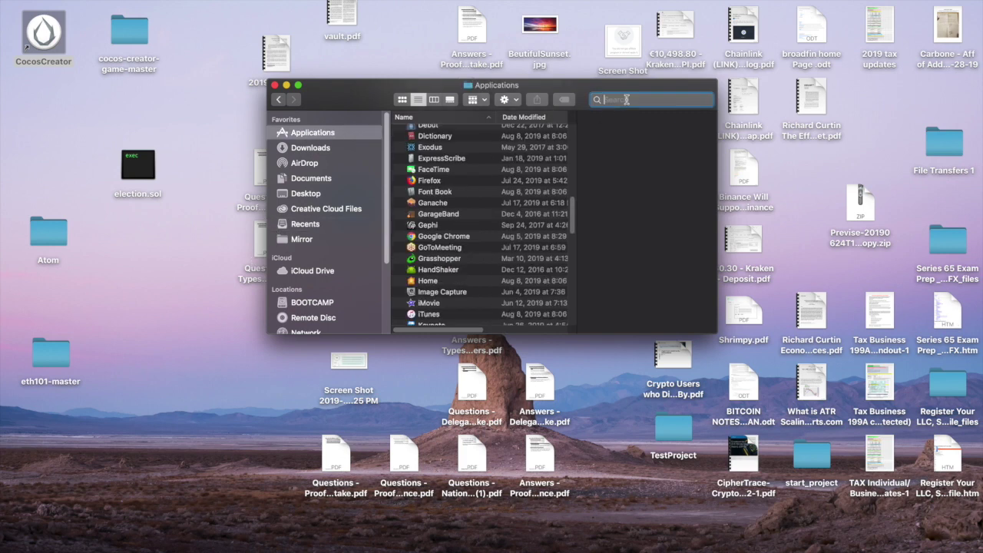
type("bcx")
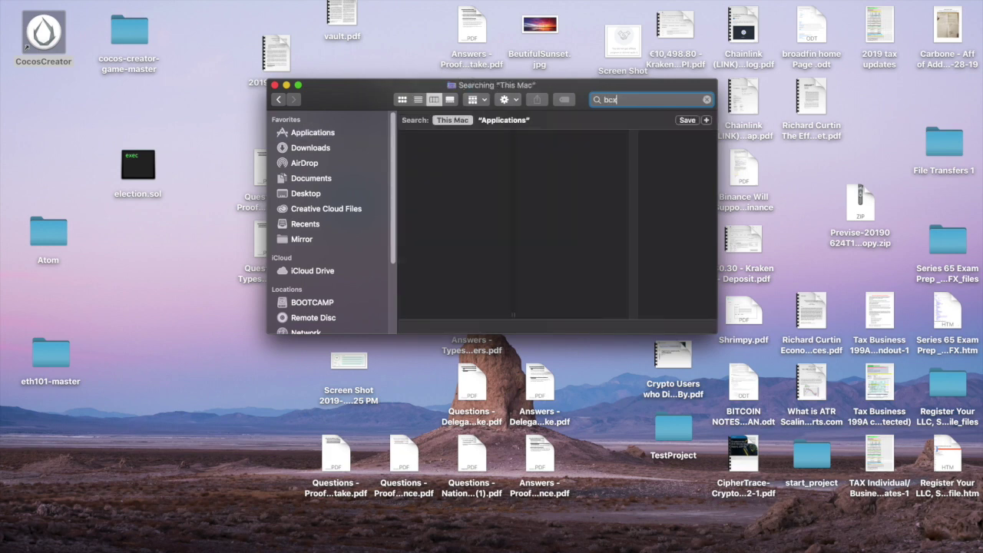
key("Return")
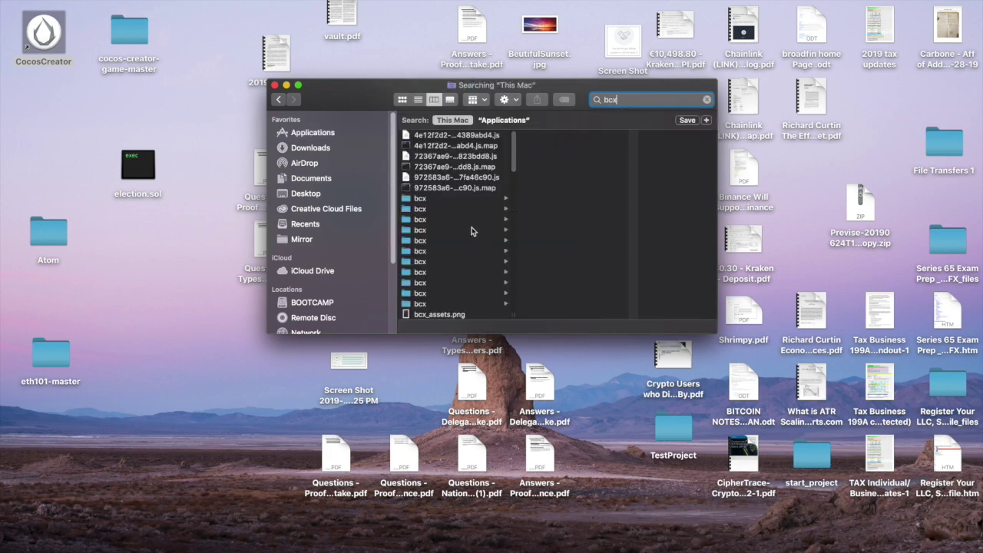
Inspect the found bcx folders one by one and show the contents of the plugin folder beside main.js and package.json
left_click(463, 199)
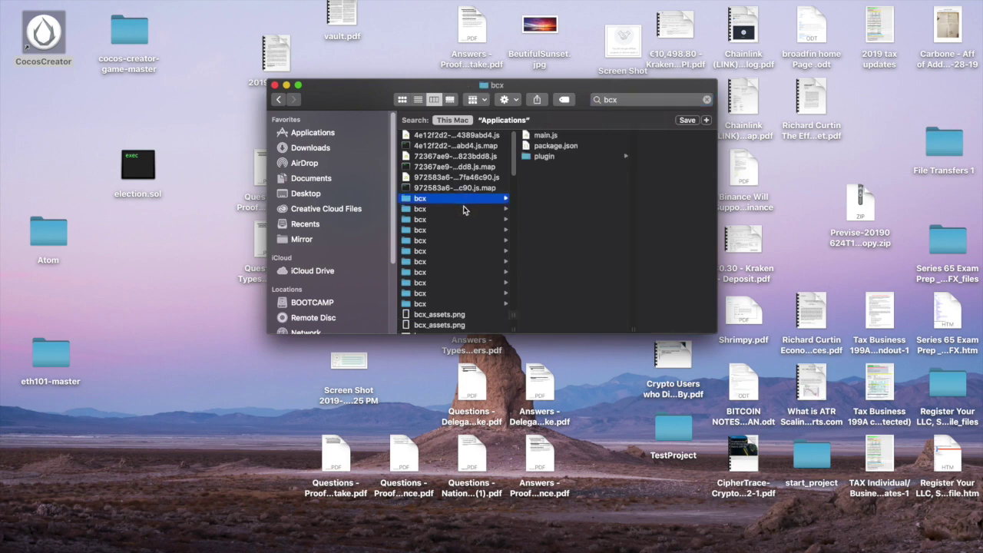
left_click(463, 209)
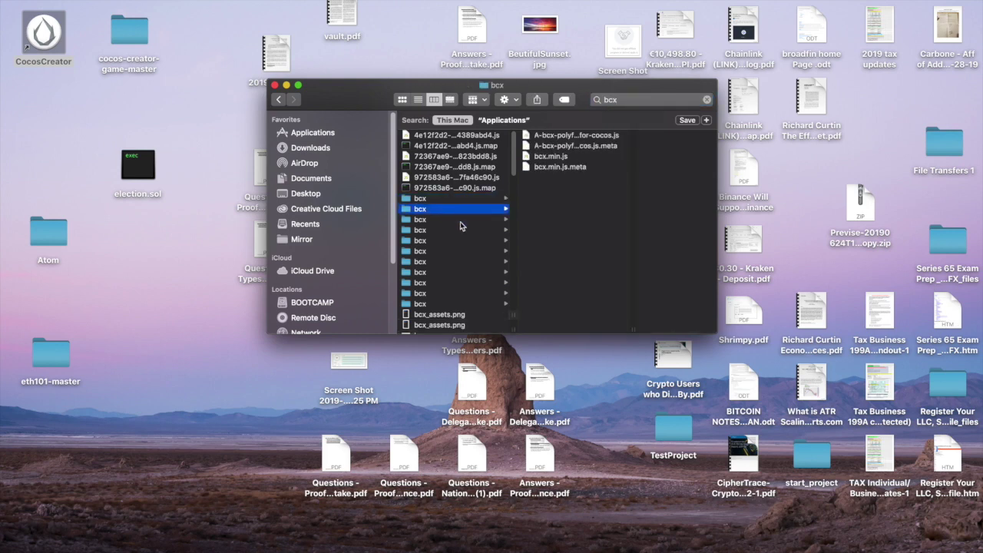
left_click(460, 221)
left_click(460, 230)
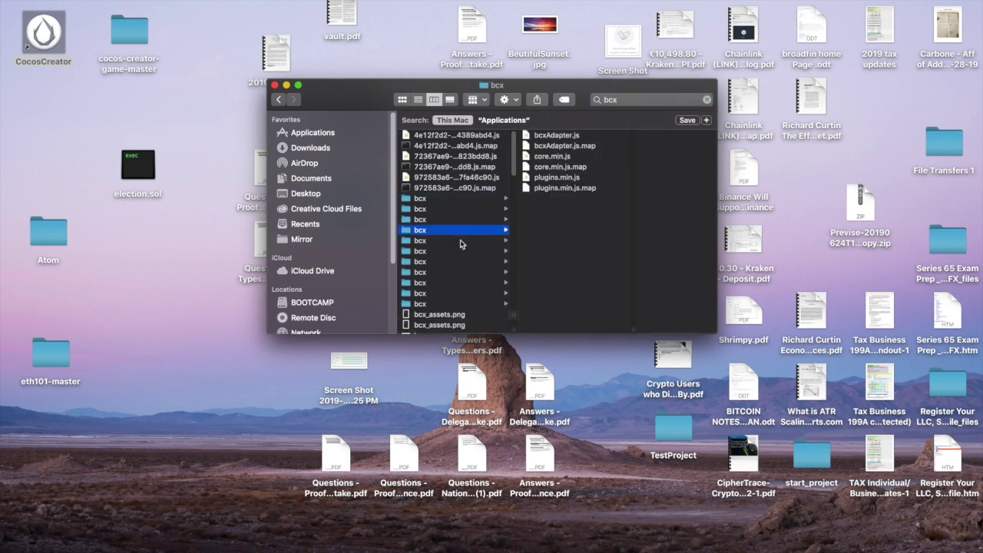
left_click(460, 239)
left_click(459, 251)
left_click(461, 241)
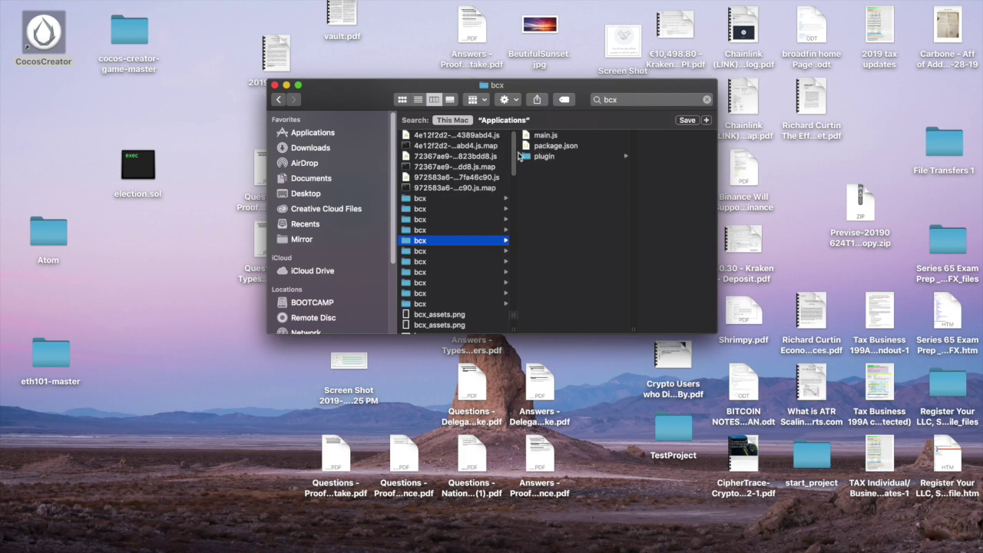
left_click(574, 157)
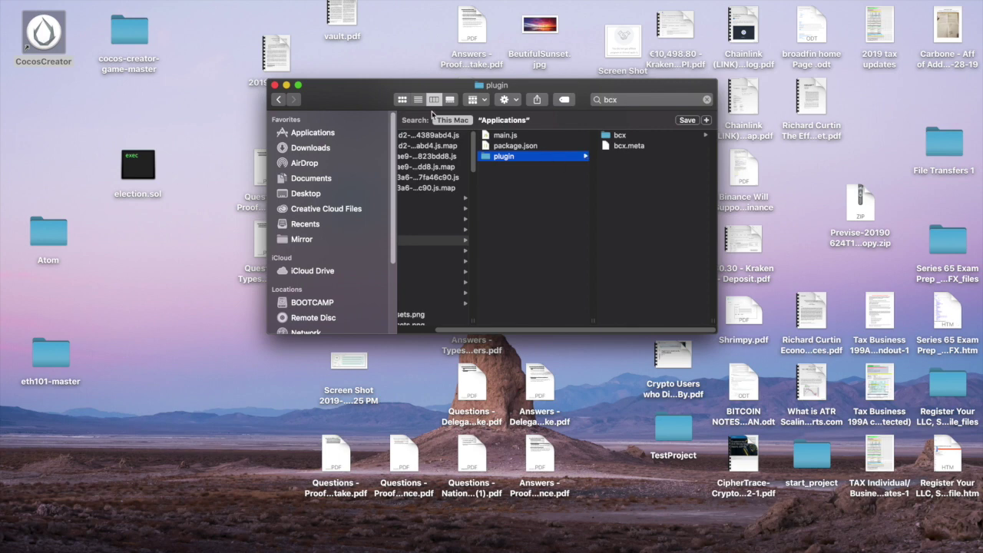
left_click_drag(501, 332, 369, 122)
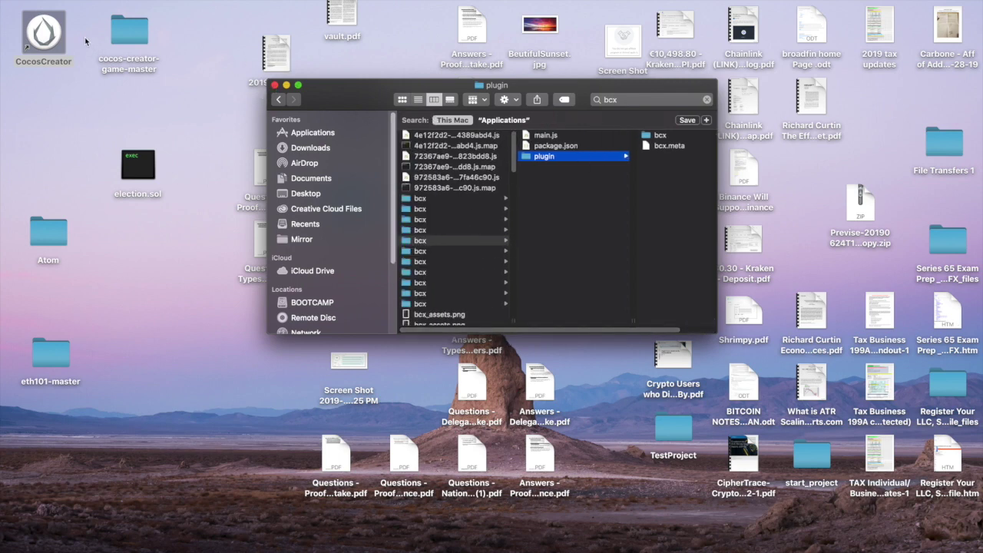
Bring up the Cocos Creator dashboard, open its Developer Tools and close them again
double_click(39, 34)
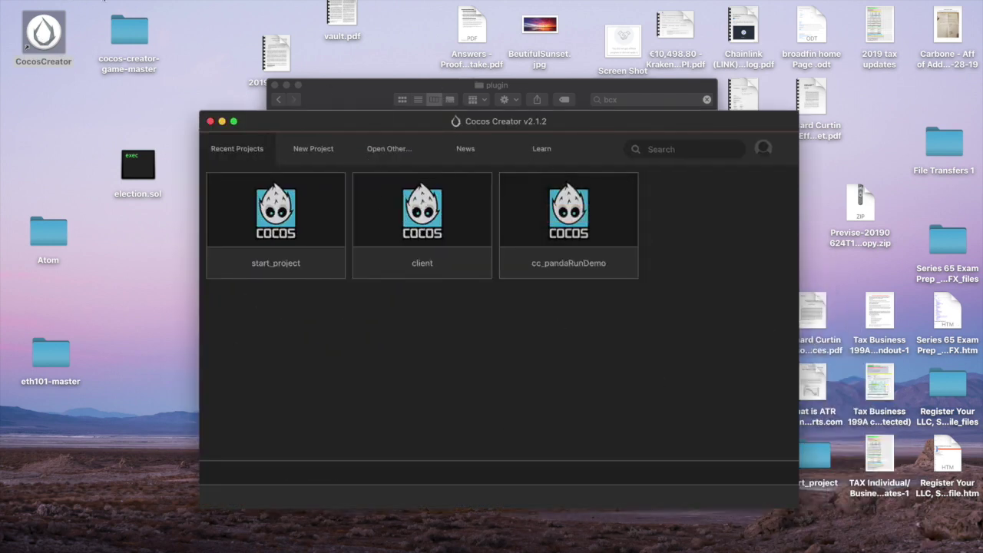
left_click(104, 0)
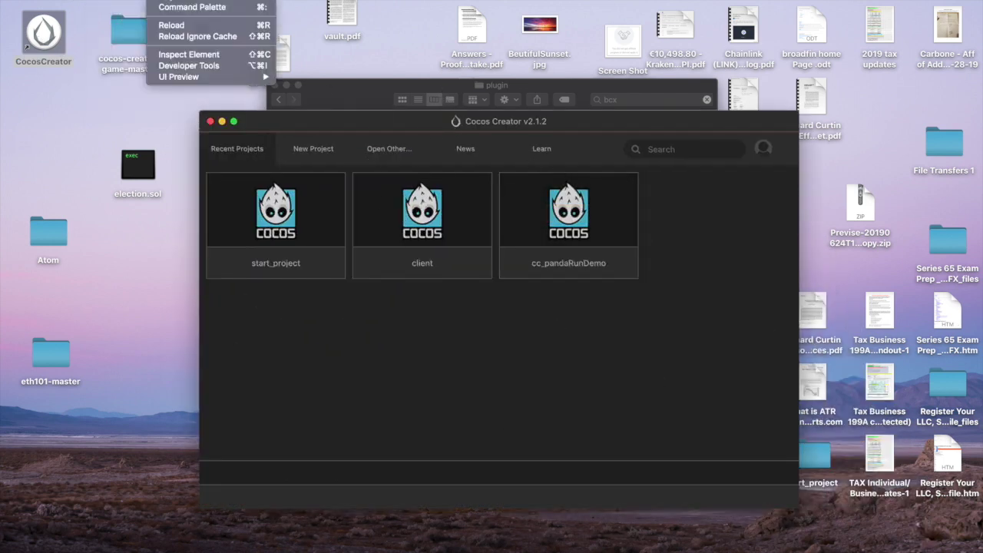
mouse_move(199, 79)
left_click(223, 66)
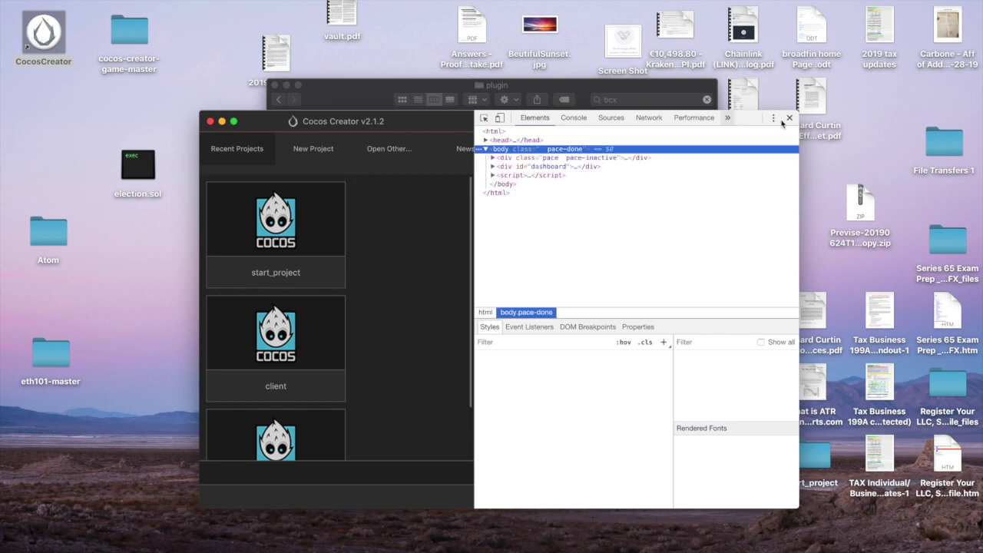
left_click(790, 119)
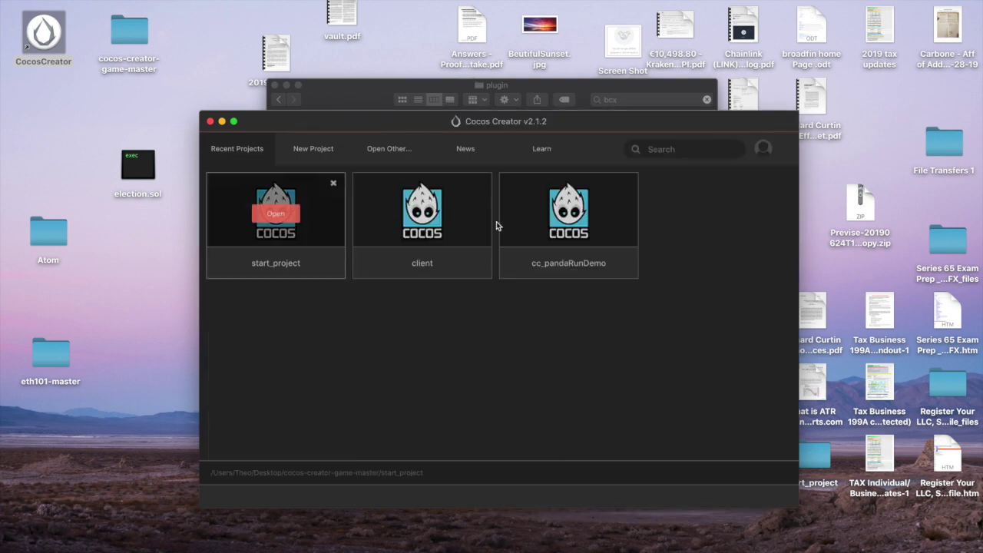
Try to open start_project from the recent projects and select the CocosCreator shortcut on the desktop
left_click(279, 215)
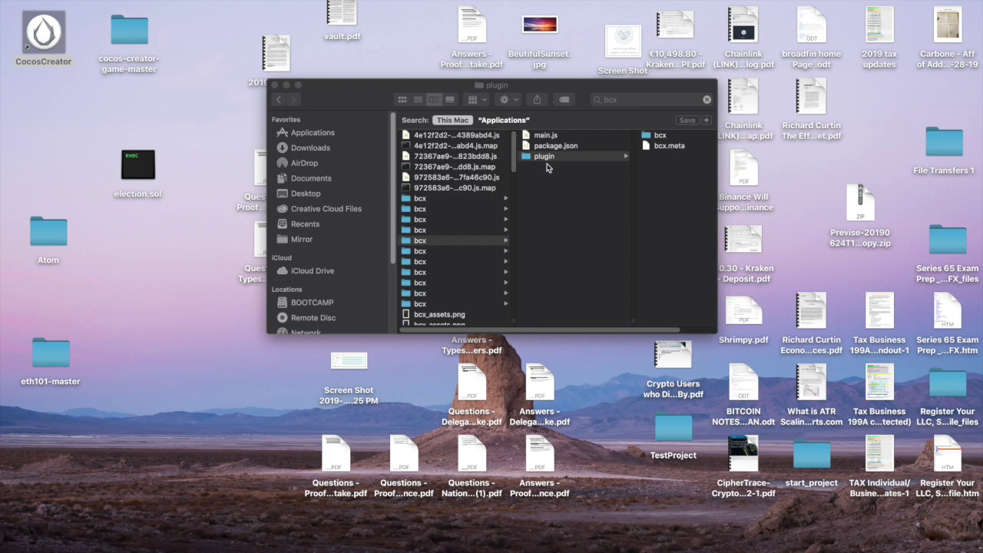
left_click(354, 92)
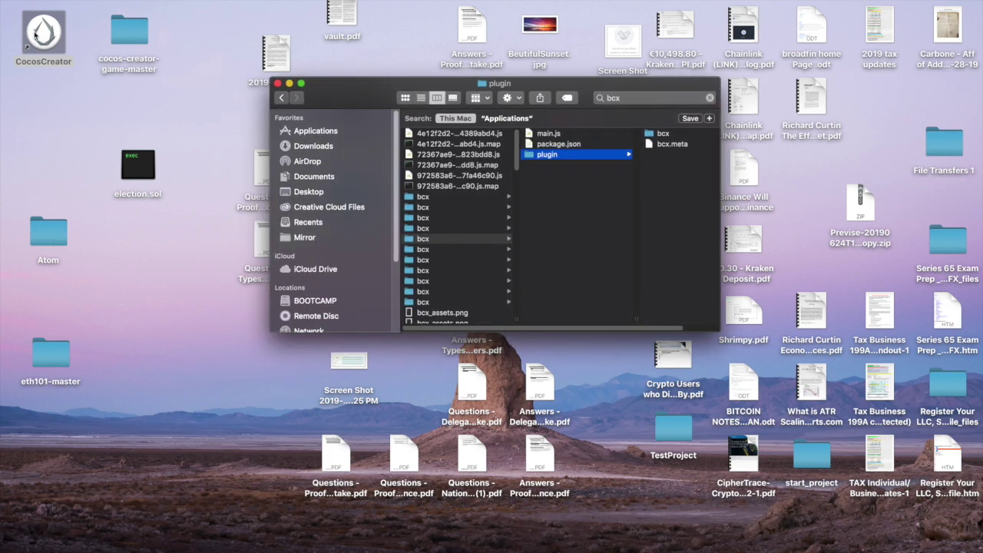
left_click(35, 33)
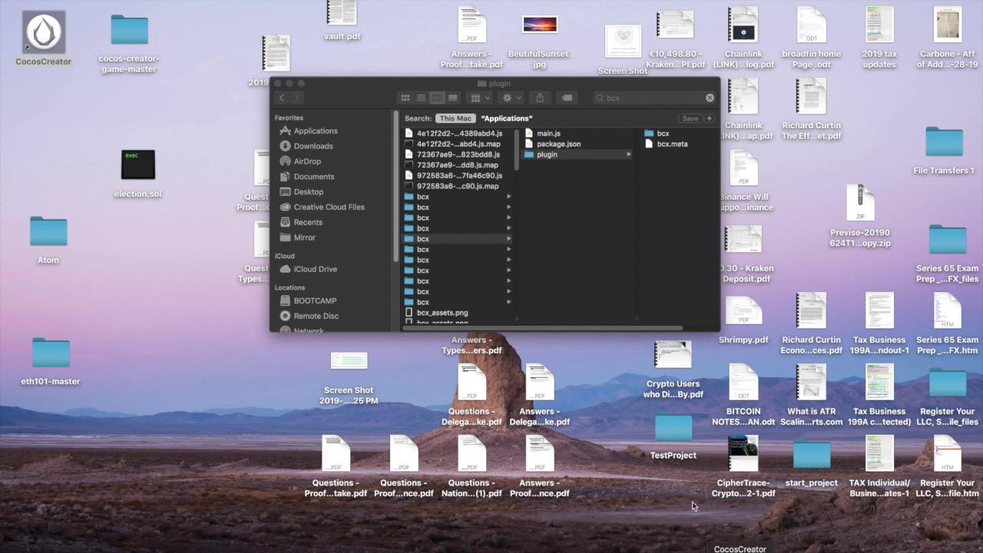
Minimize the Finder window showing the plugin folder and quit Cocos Creator
left_click(325, 92)
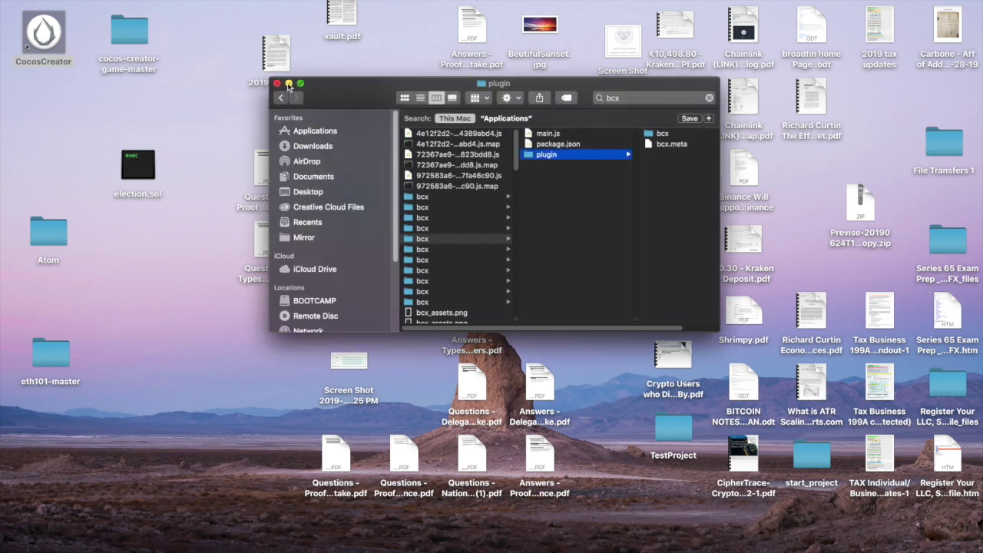
left_click(289, 83)
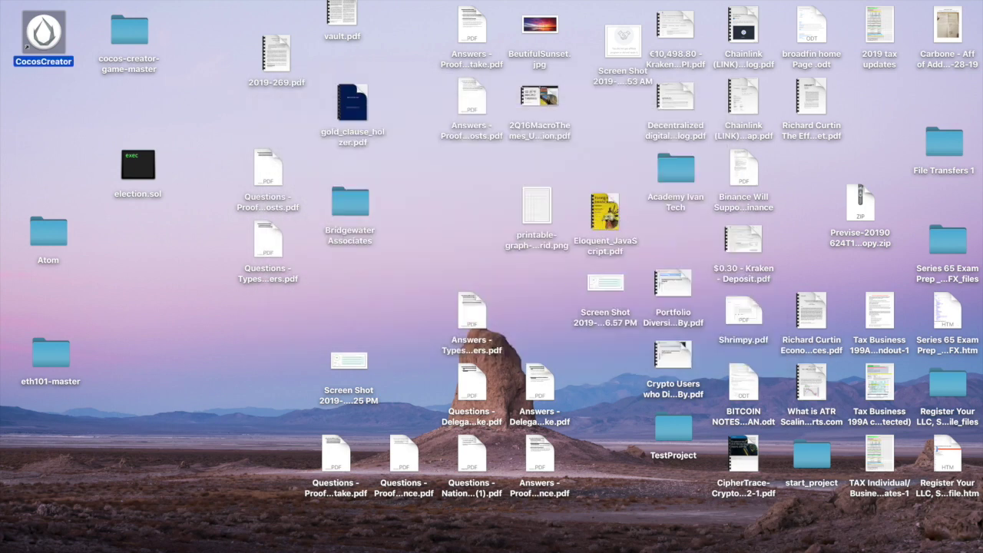
left_click(148, 315)
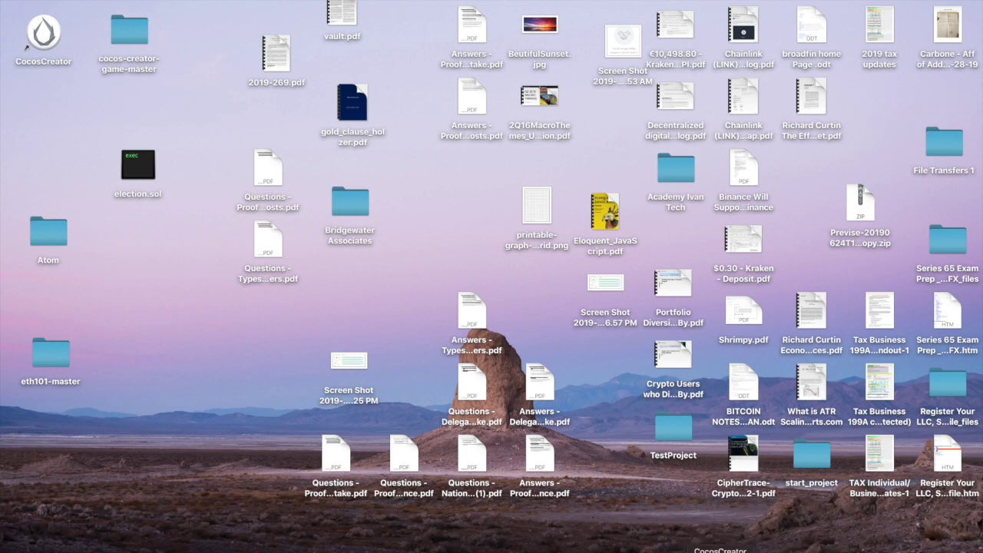
right_click(720, 552)
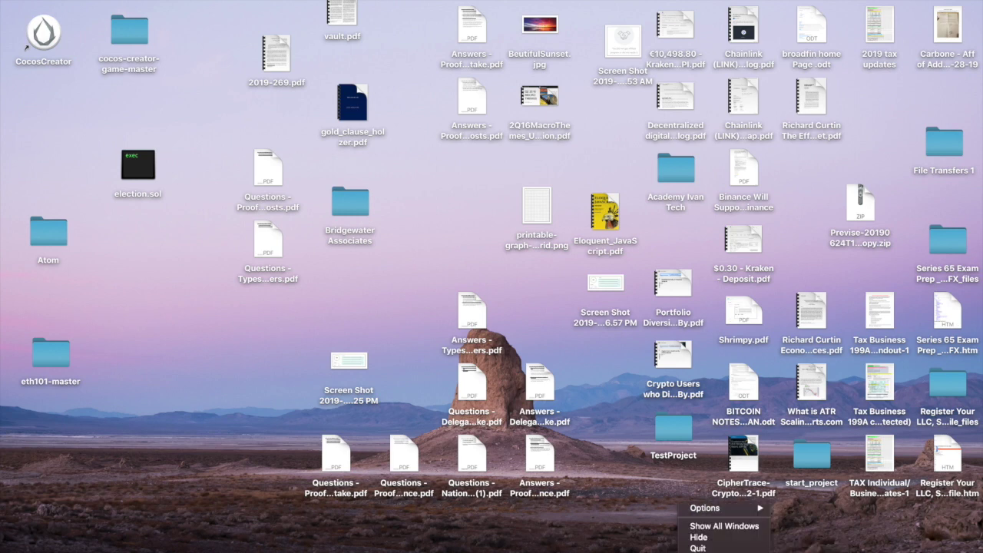
left_click(695, 545)
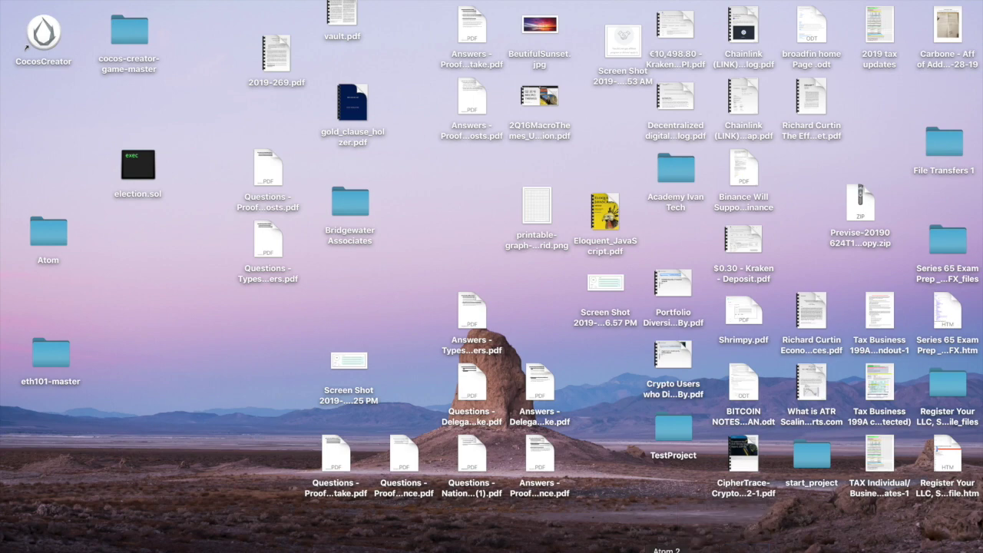